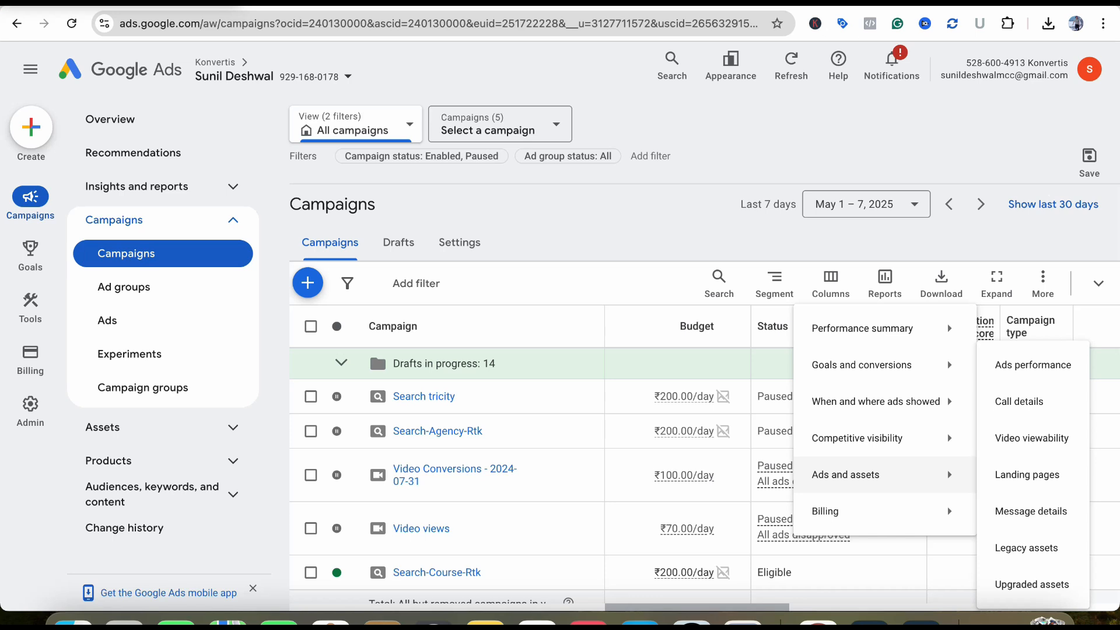
- Browse the predefined report categories and open the Campaign performance report from the Performance summary group
mouse_move(863, 328)
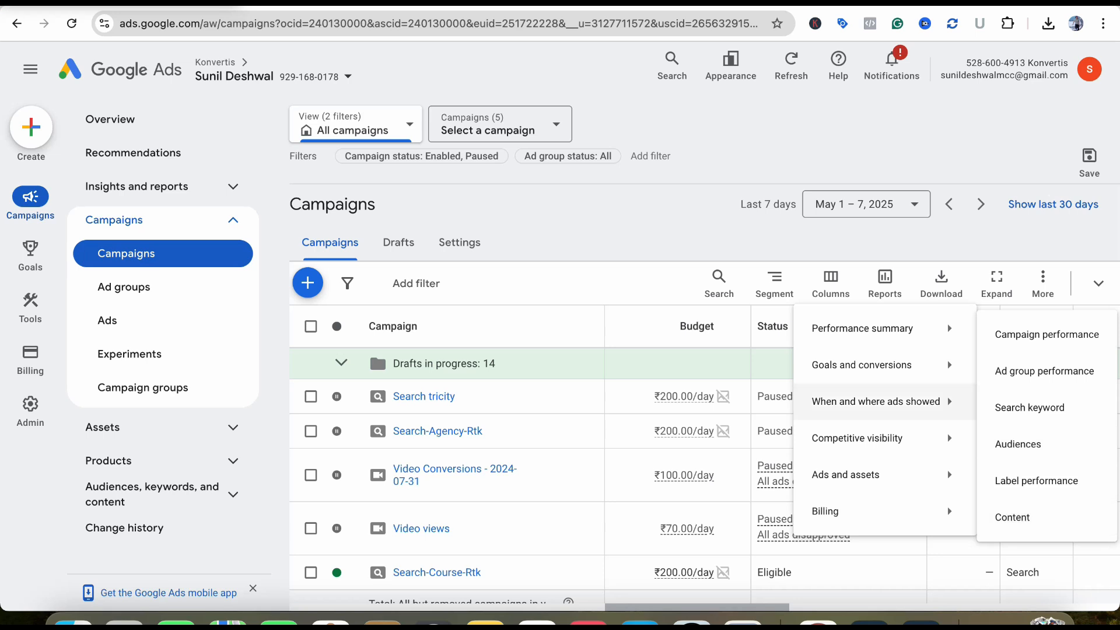
mouse_move(876, 402)
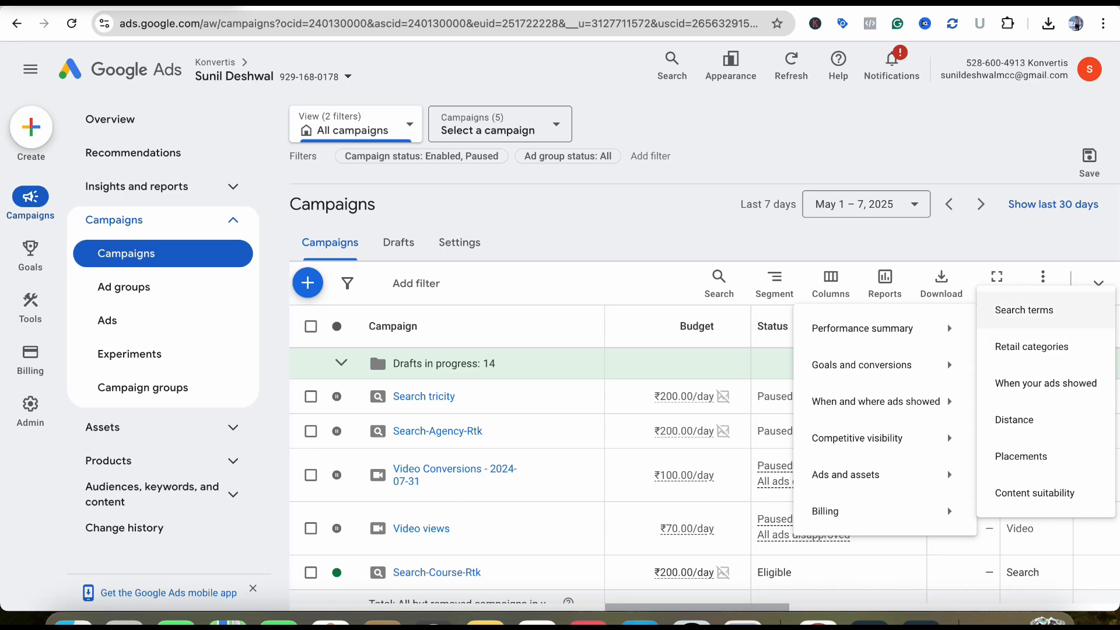
mouse_move(876, 438)
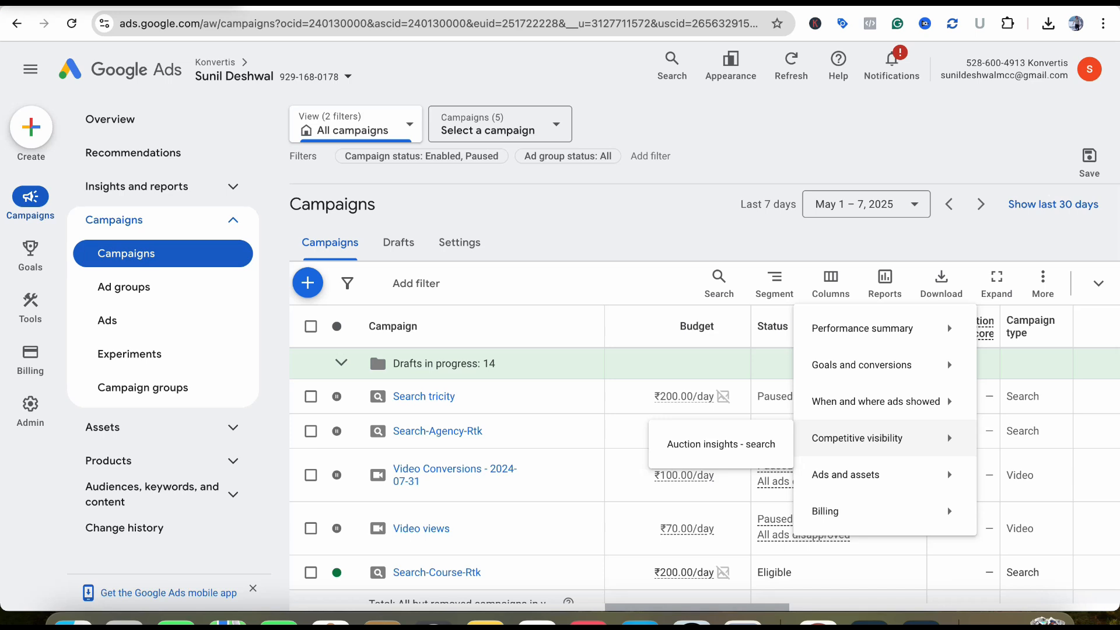
mouse_move(876, 475)
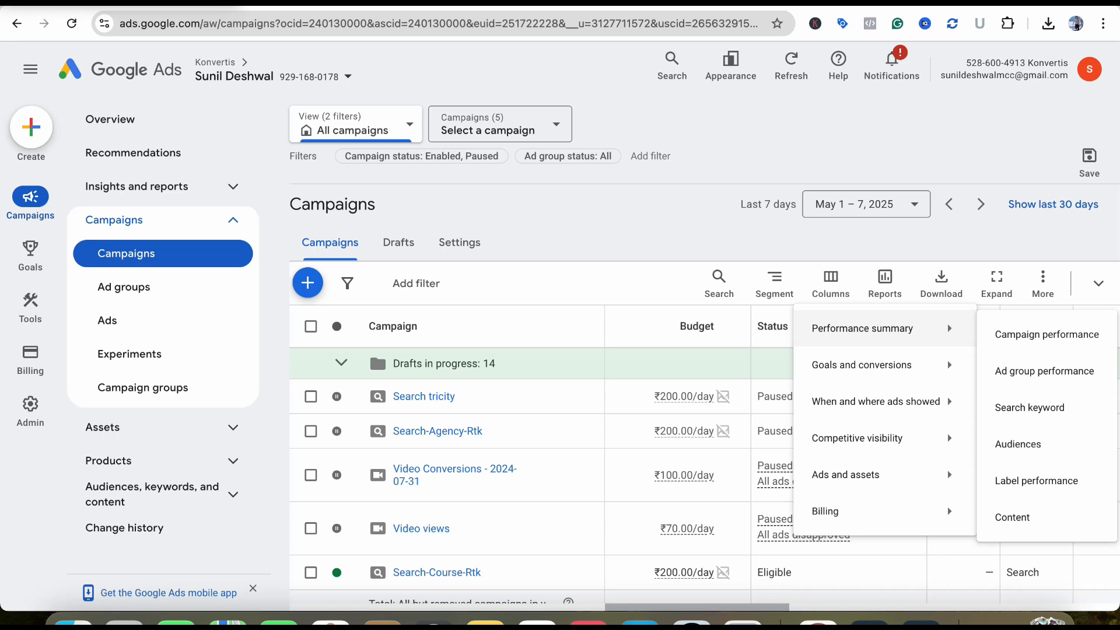
left_click(1047, 334)
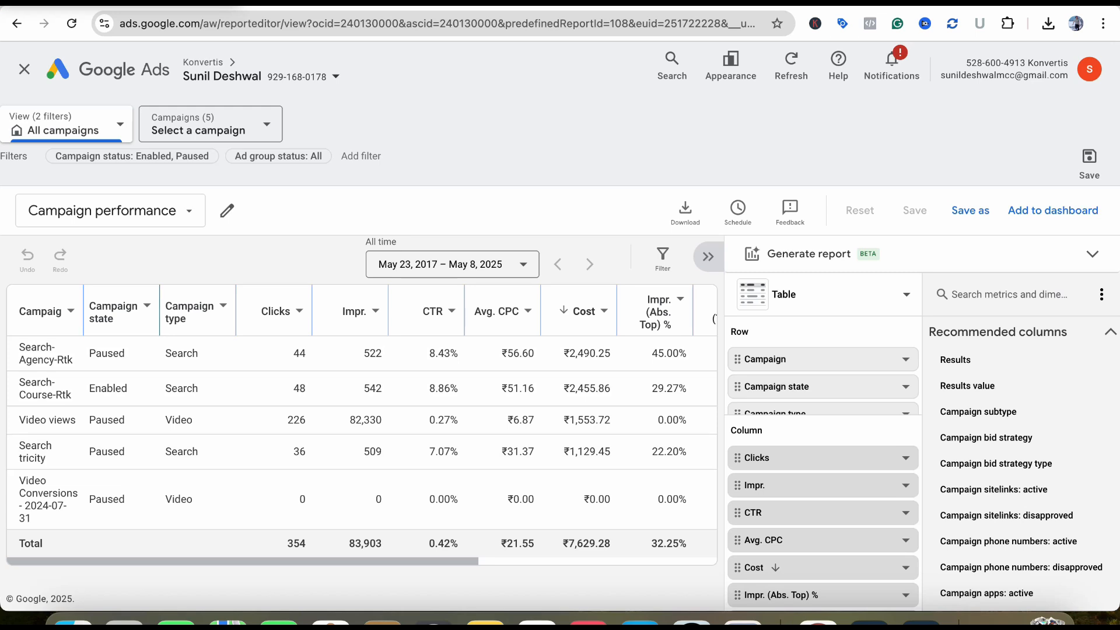
- Remove Campaign state and Campaign type from the report's rows, leaving only Campaign
scroll(823, 373, "down", 1)
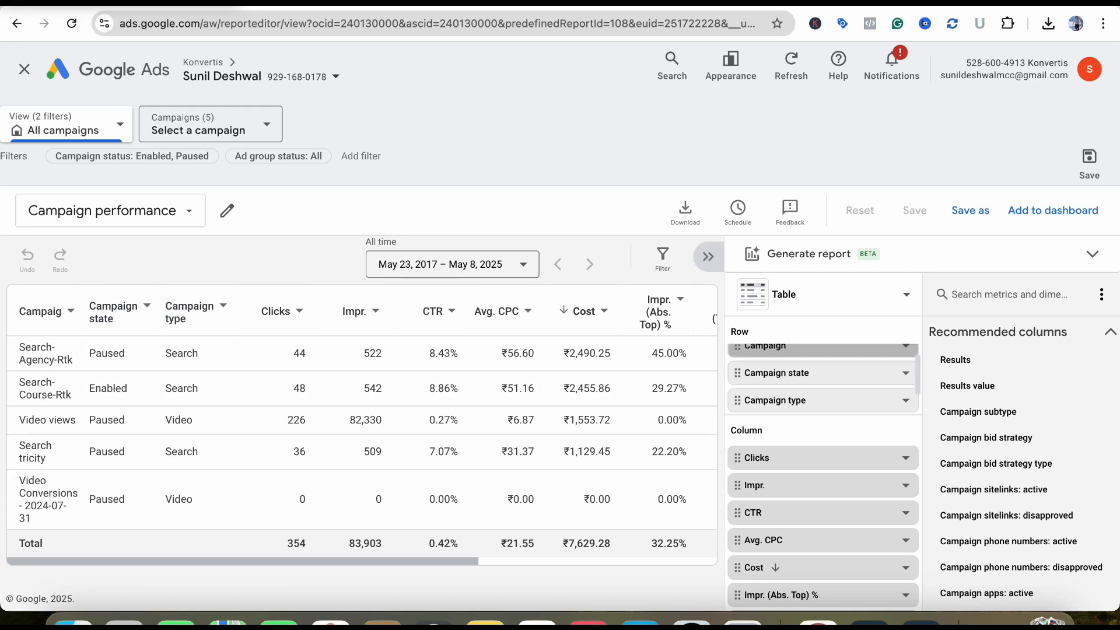
left_click(817, 349)
left_click(758, 377)
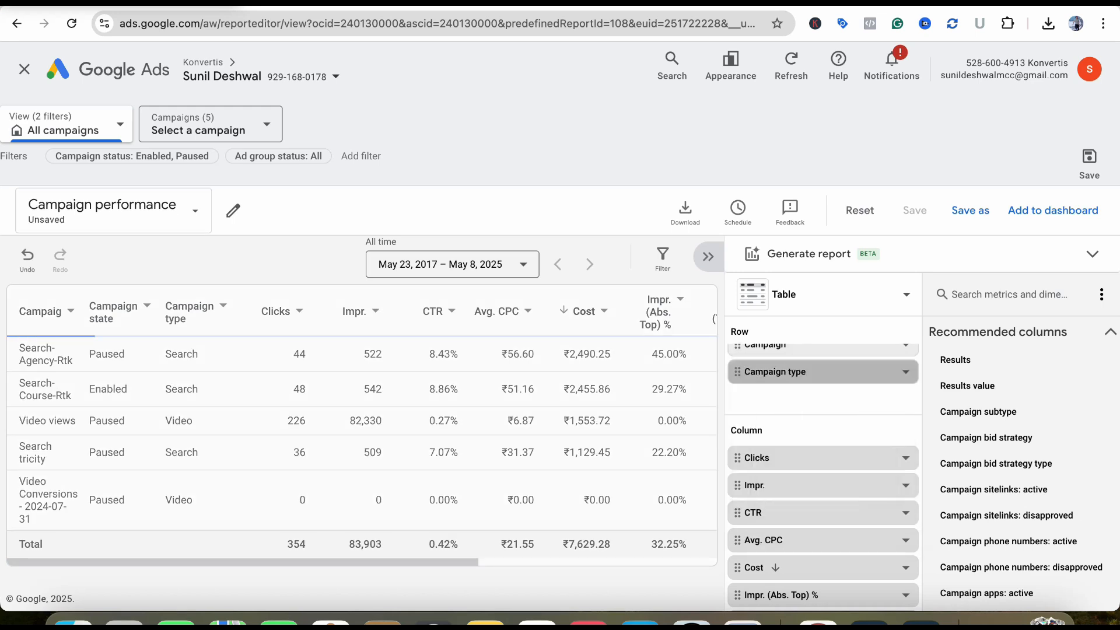
left_click(817, 387)
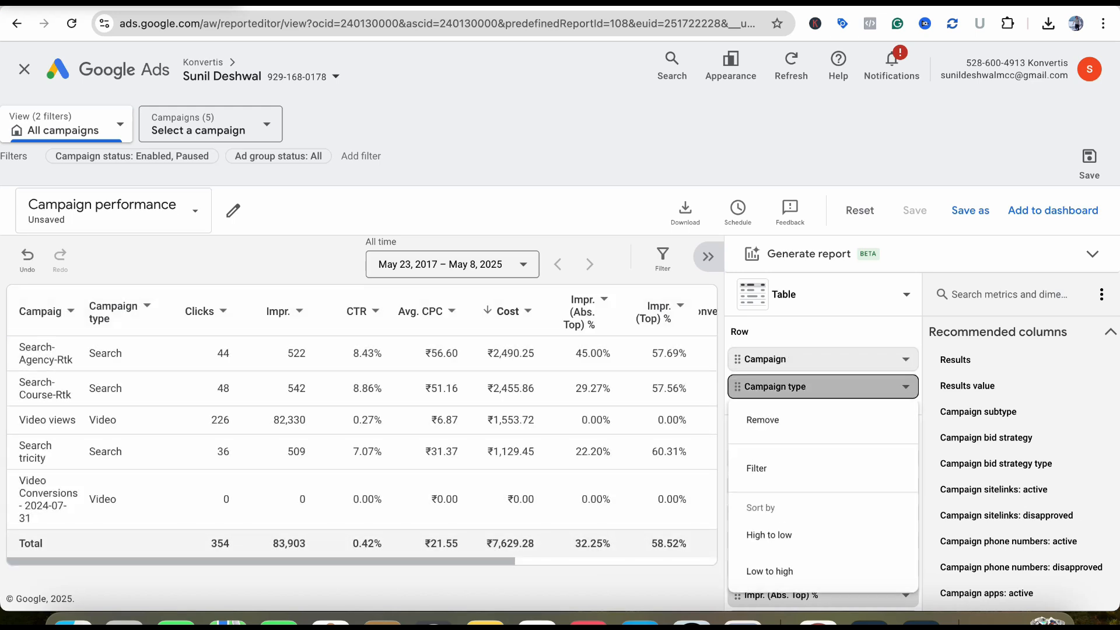
left_click(760, 417)
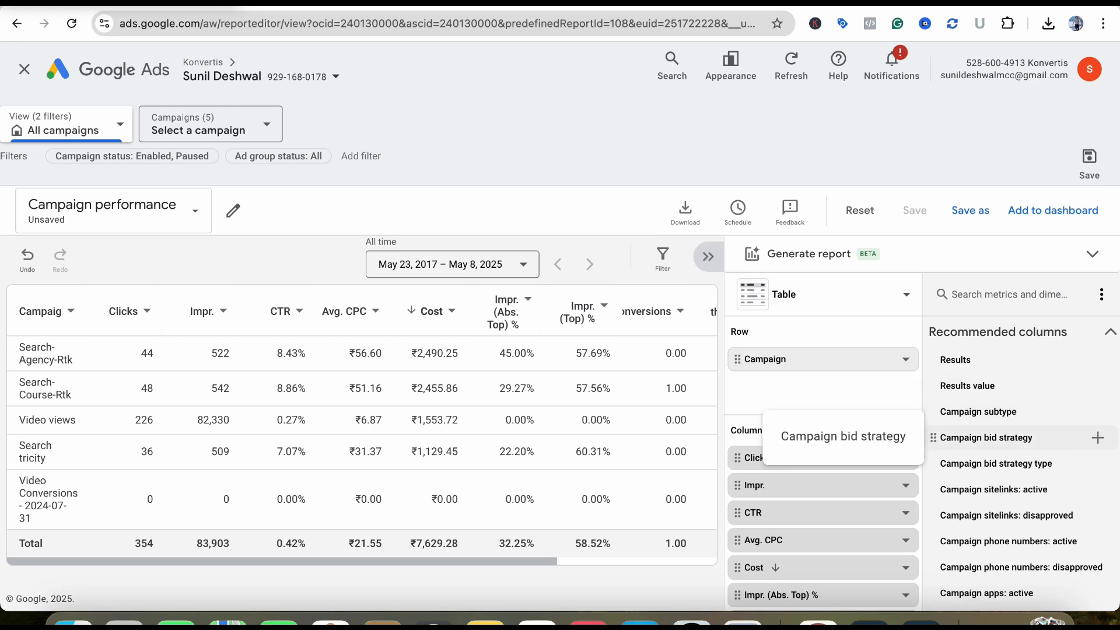
- Search the available metrics and dimensions for "ad group" and add Ad group as a report row
left_click(1098, 437)
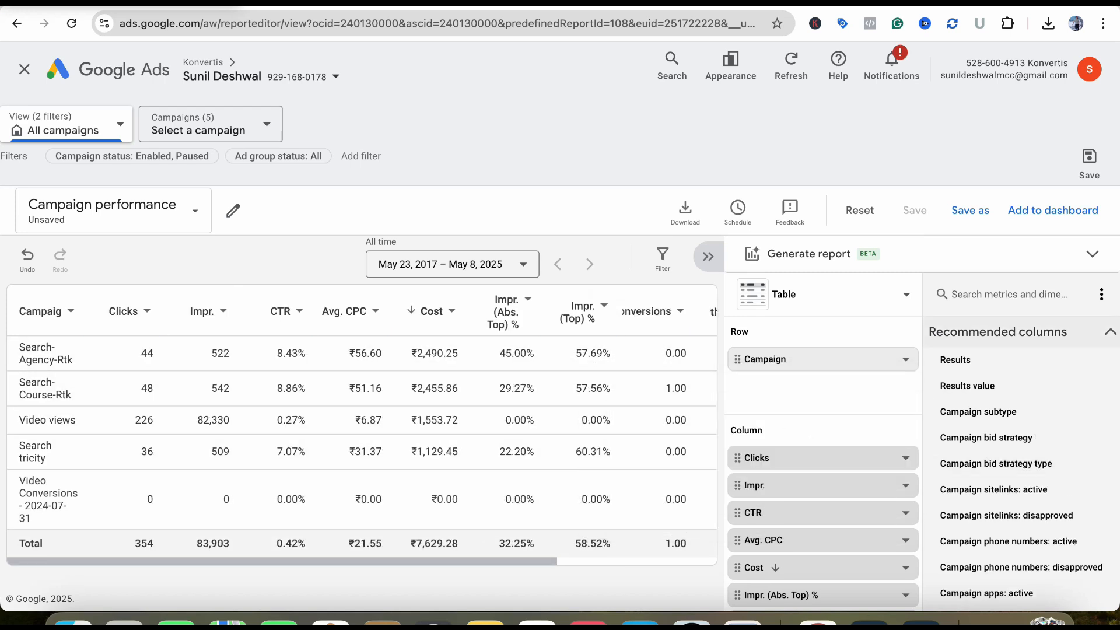
left_click(1110, 332)
left_click(1009, 294)
type("ad g")
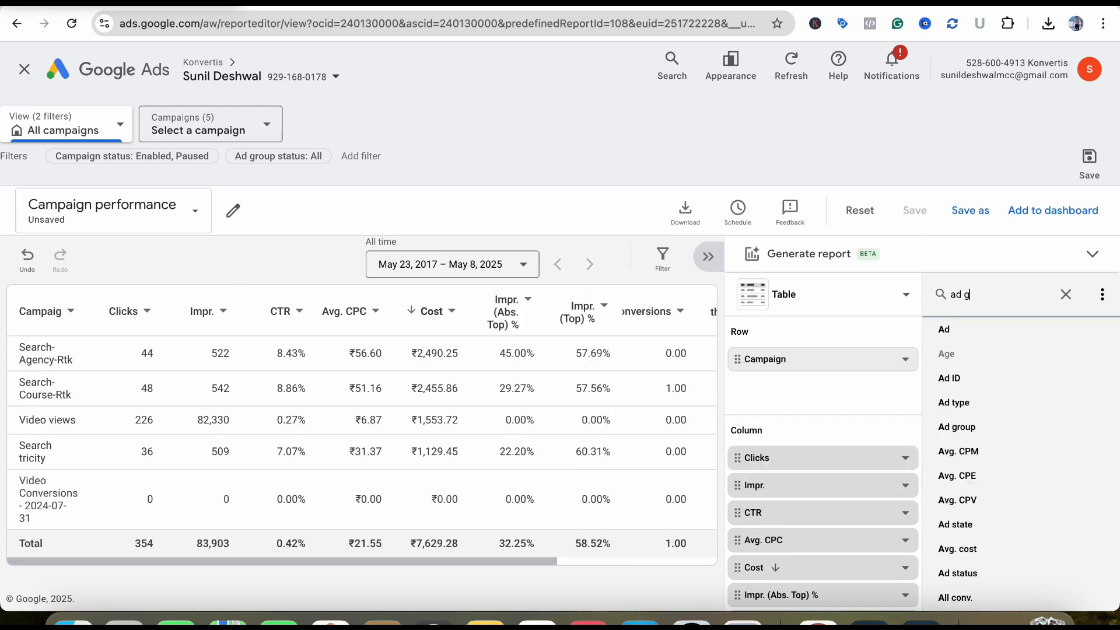
type("roup")
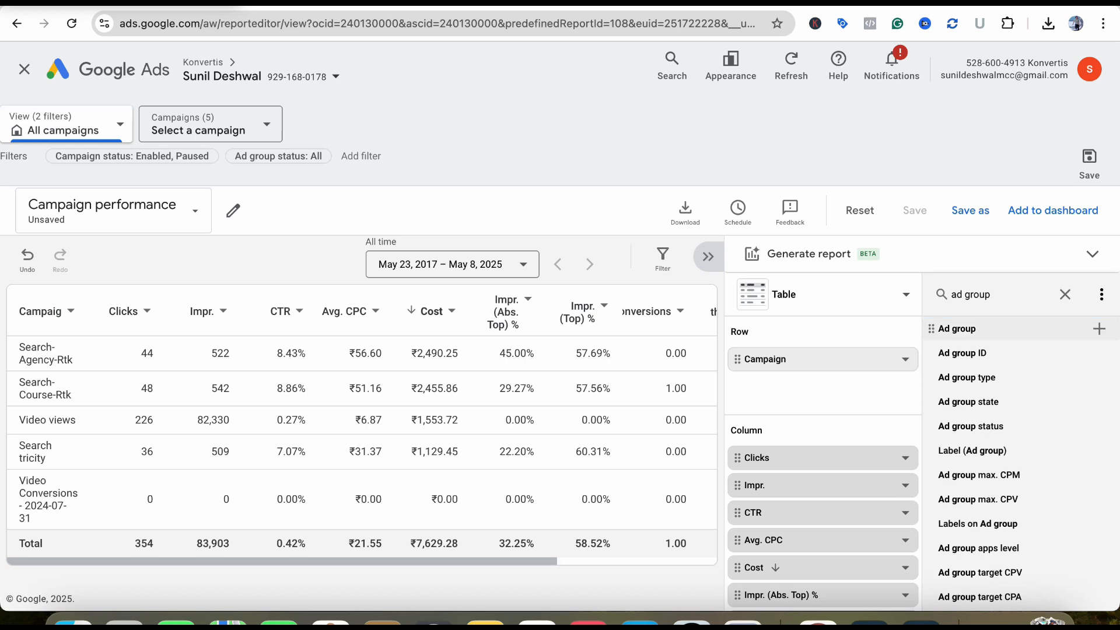
left_click(1099, 329)
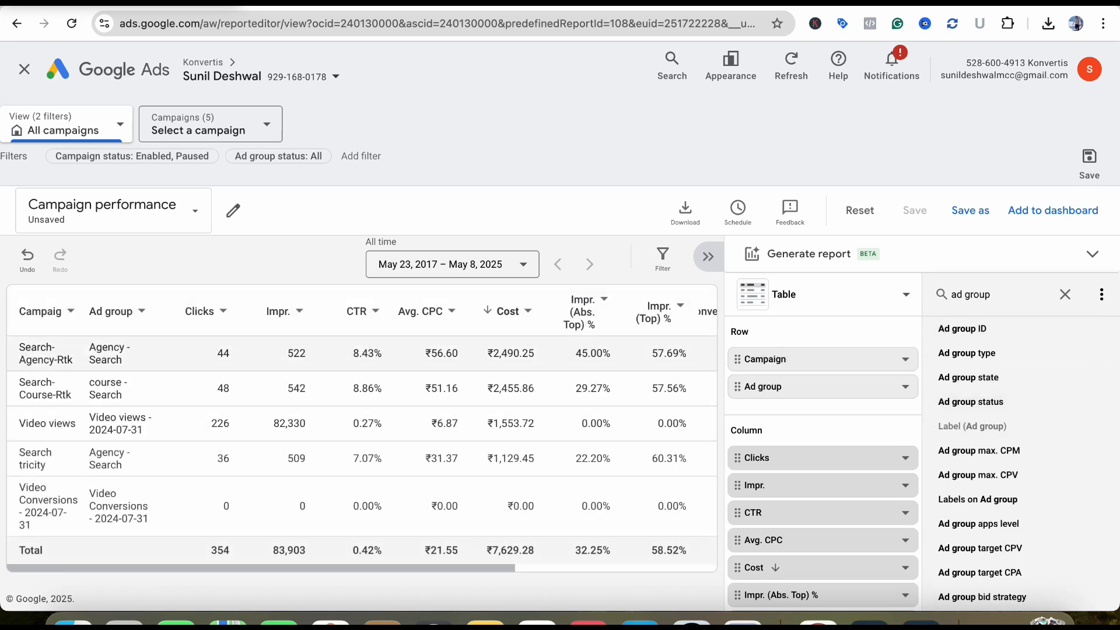
- Remove Ad group from the report's rows
left_click(904, 387)
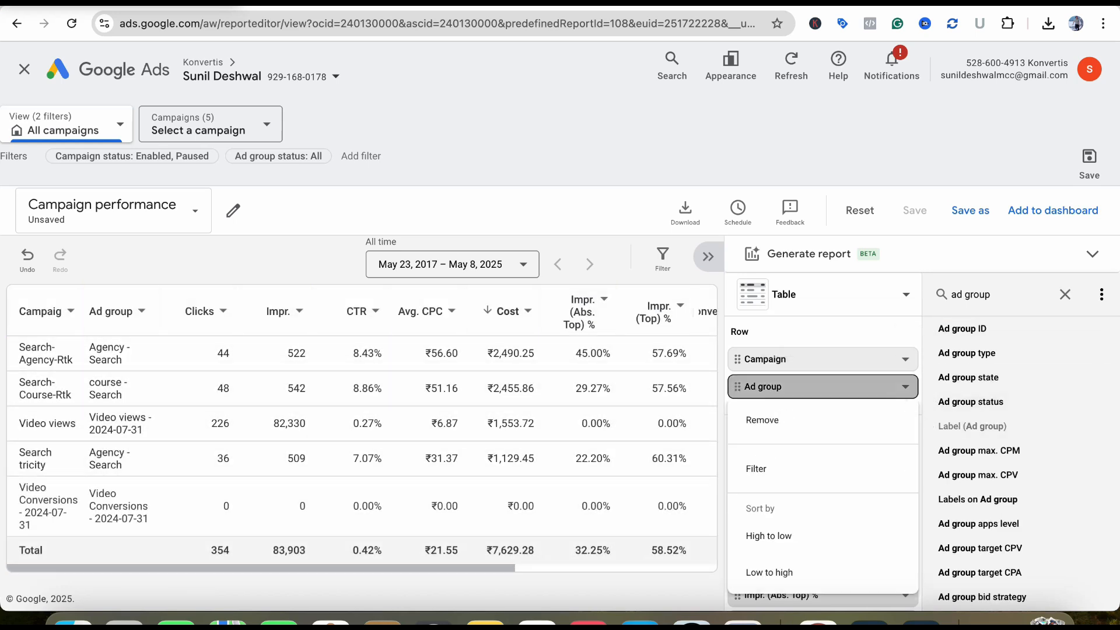
left_click(762, 420)
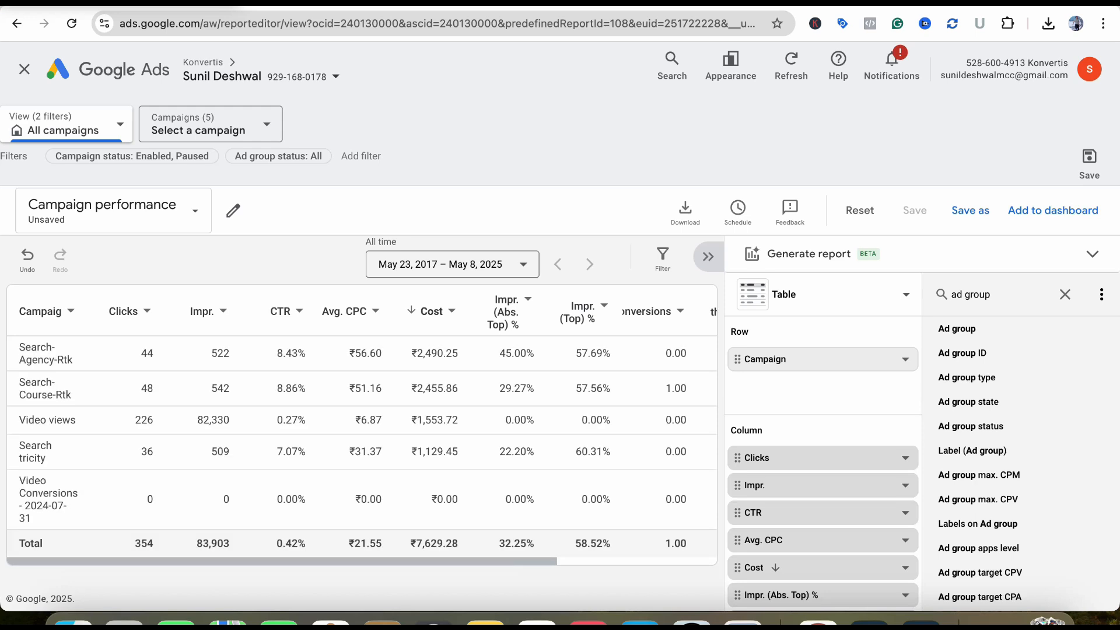
- Review the report's columns and remove the View-through conv. column
scroll(361, 389, "right", 4)
scroll(361, 389, "left", 4)
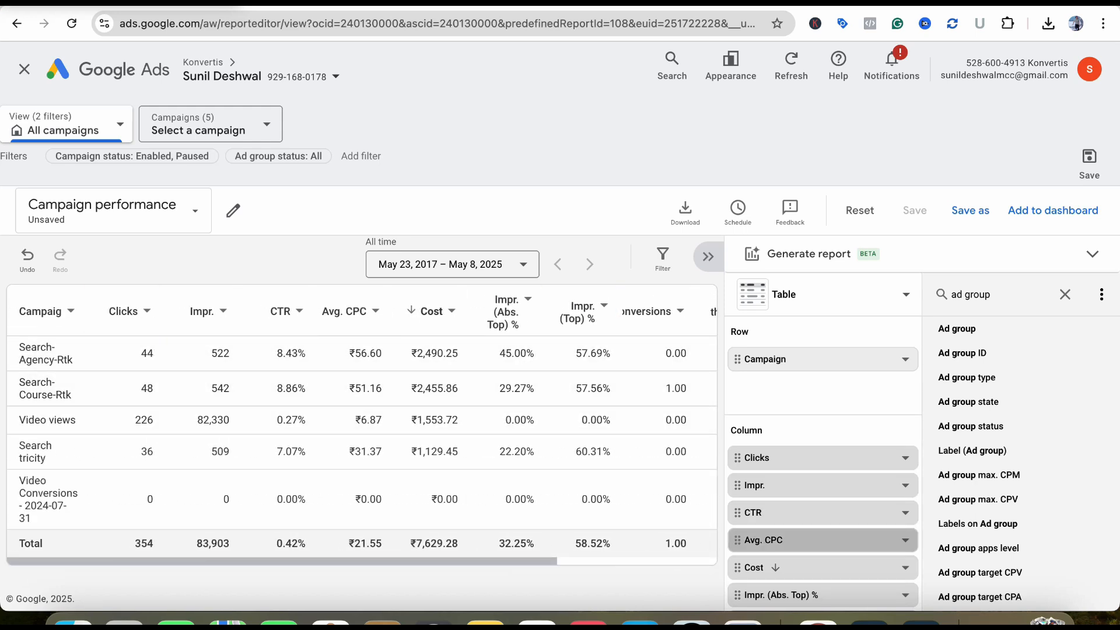
scroll(823, 526, "down", 2)
scroll(823, 527, "up", 2)
scroll(823, 527, "down", 2)
scroll(823, 527, "up", 1)
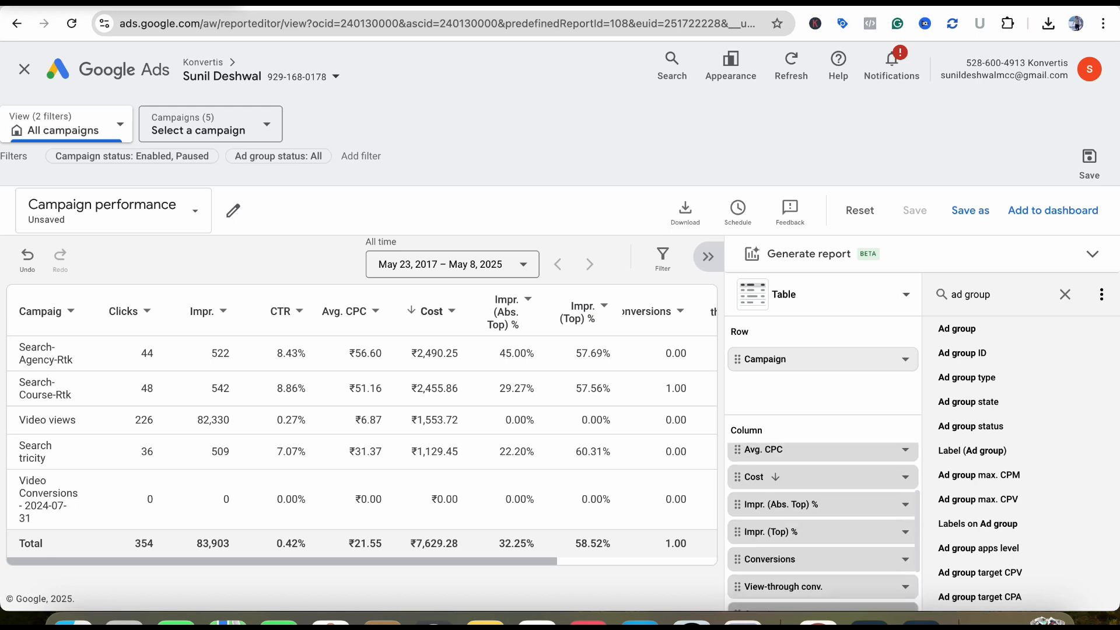
scroll(823, 527, "down", 1)
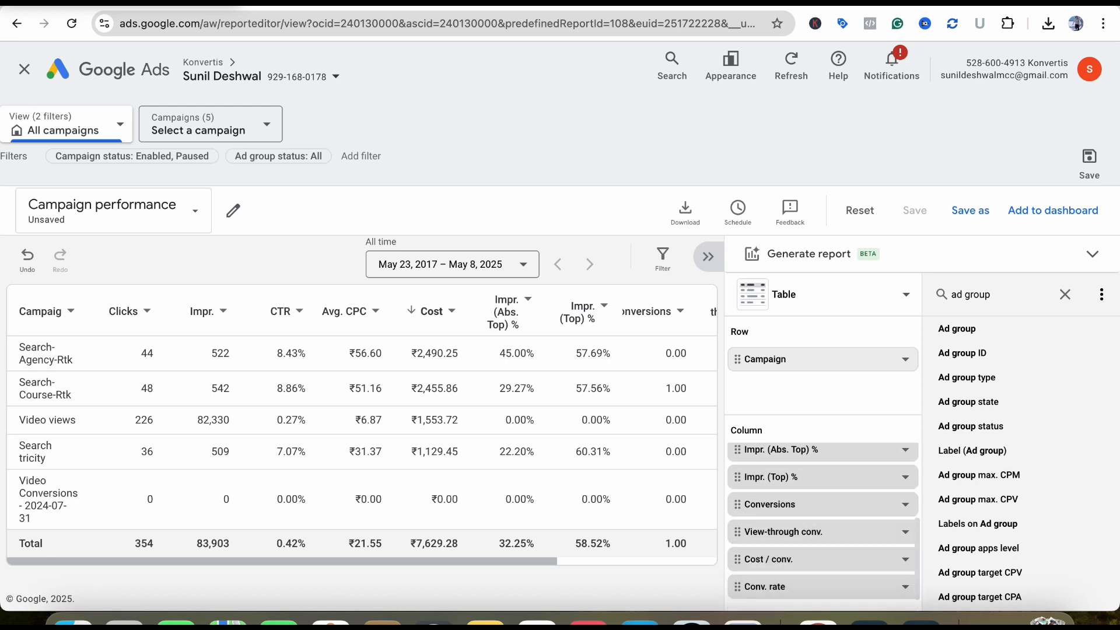
left_click(824, 532)
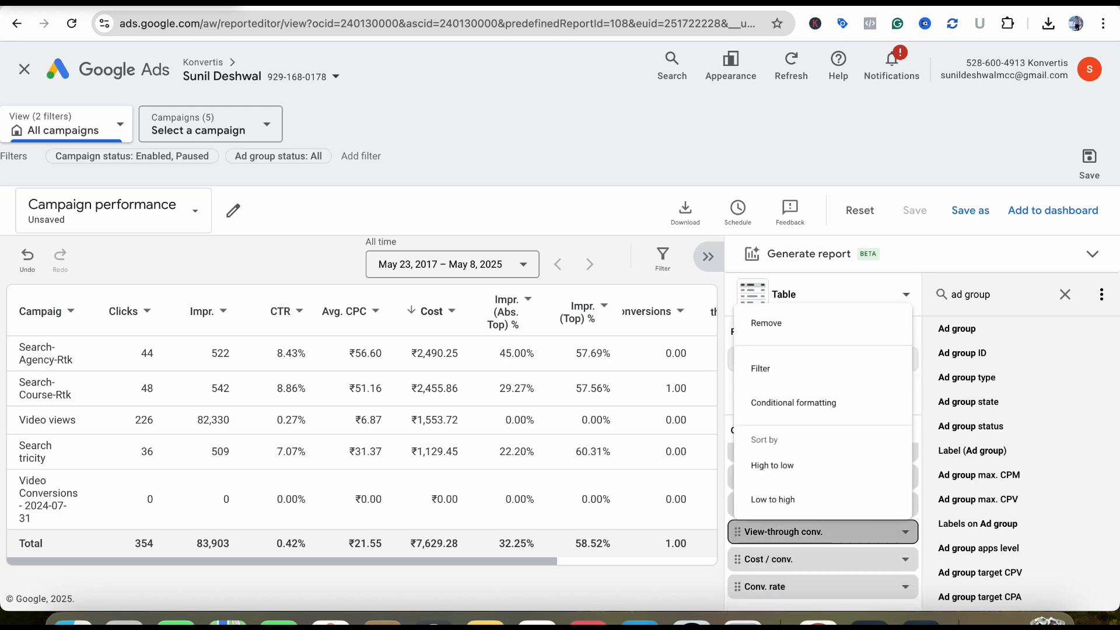
left_click(762, 309)
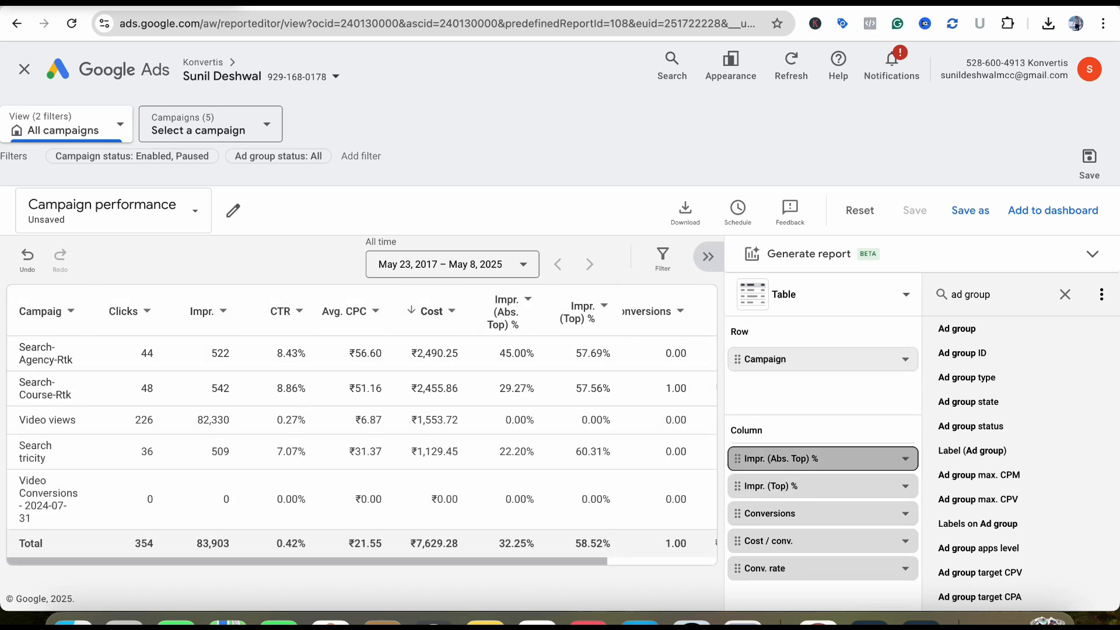
- Remove the Impr. (Abs. Top) % and Impr. (Top) % columns from the report
left_click(822, 458)
left_click(763, 235)
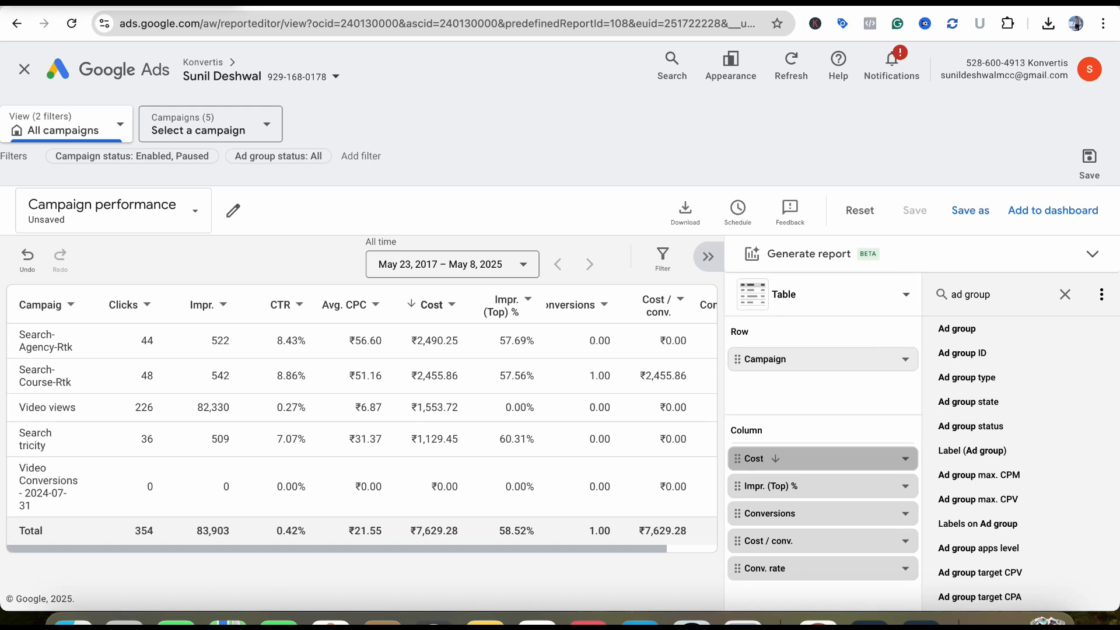
scroll(362, 408, "right", 2)
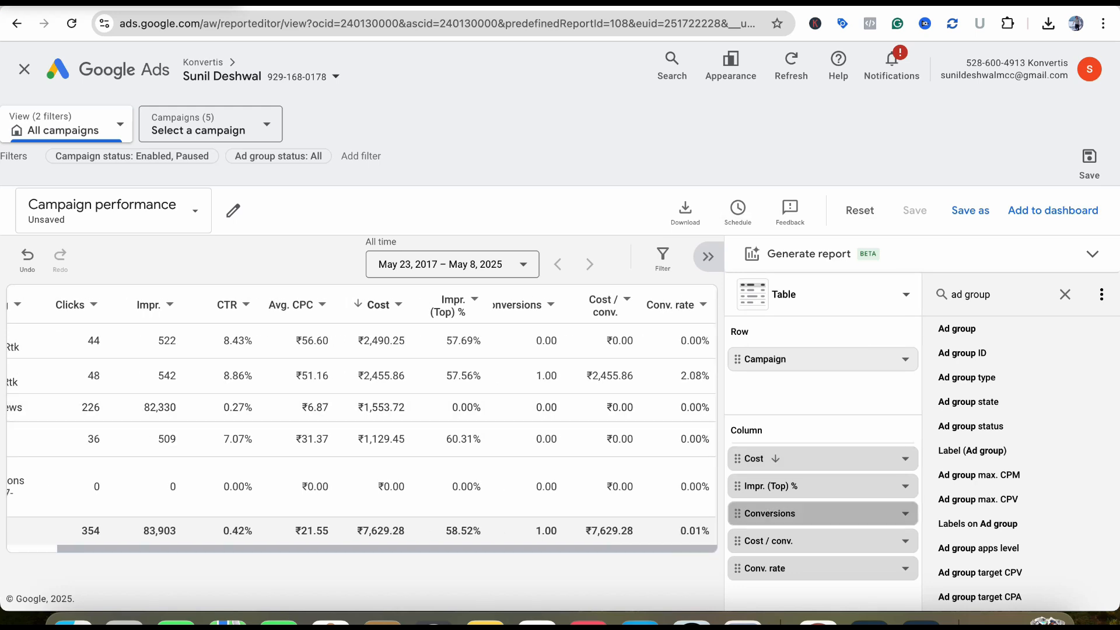
left_click(905, 486)
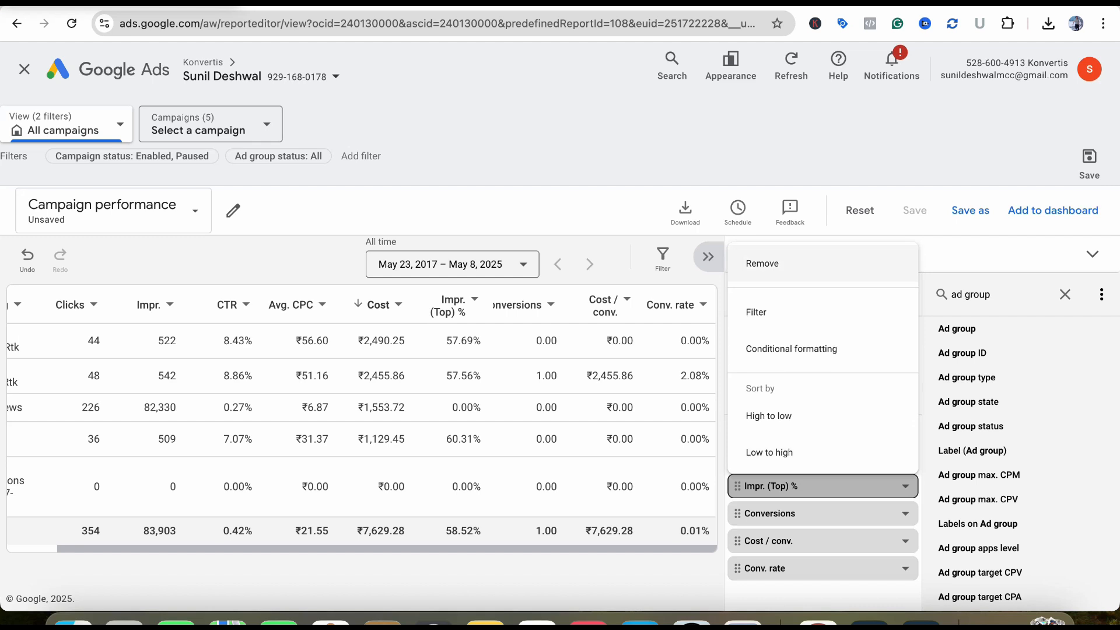
left_click(763, 263)
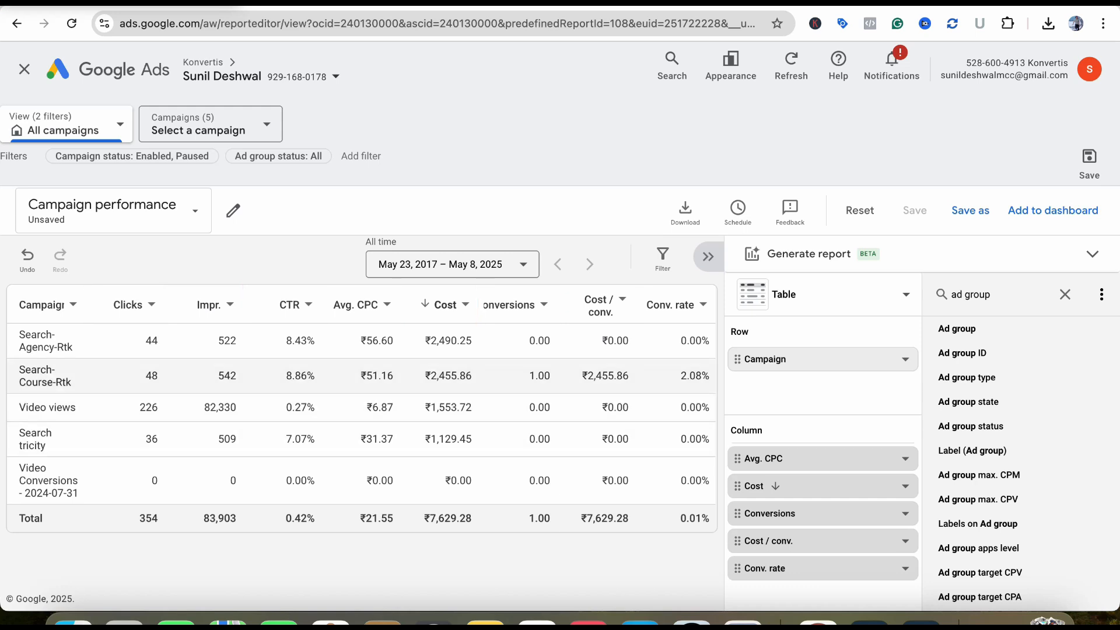
- Check the available download formats and save the customized report as "Campaign performance new"
left_click(685, 208)
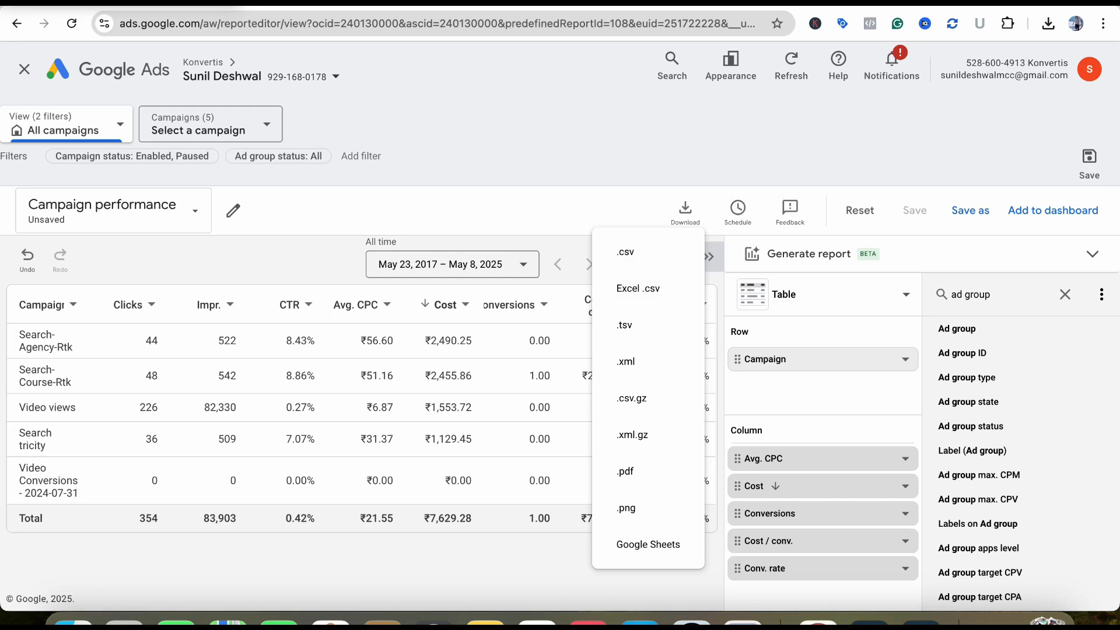
left_click(970, 210)
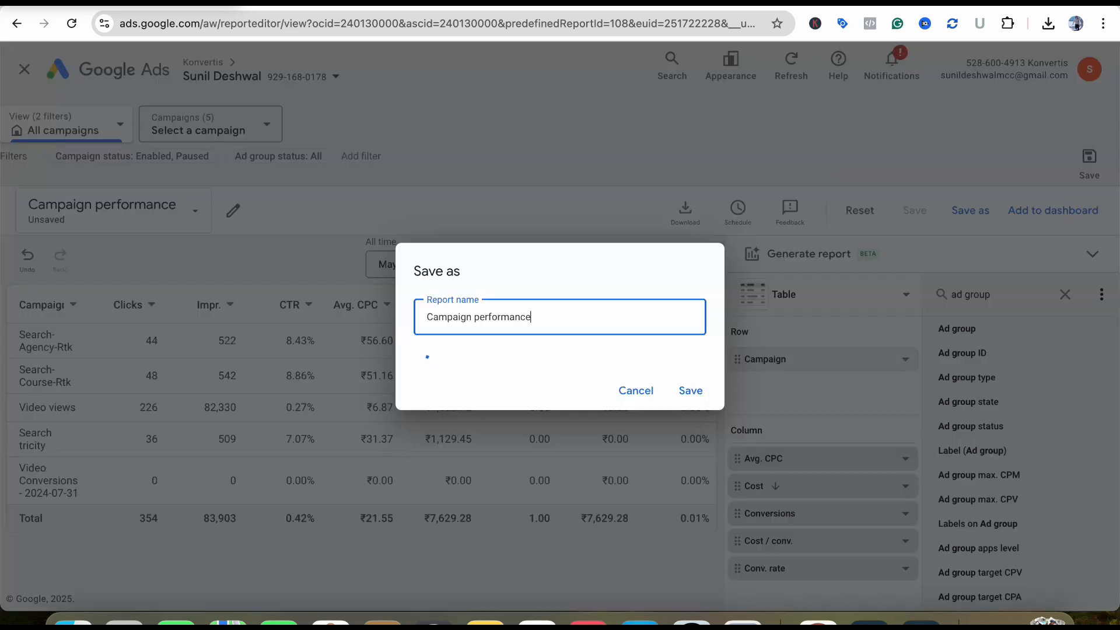
type("new")
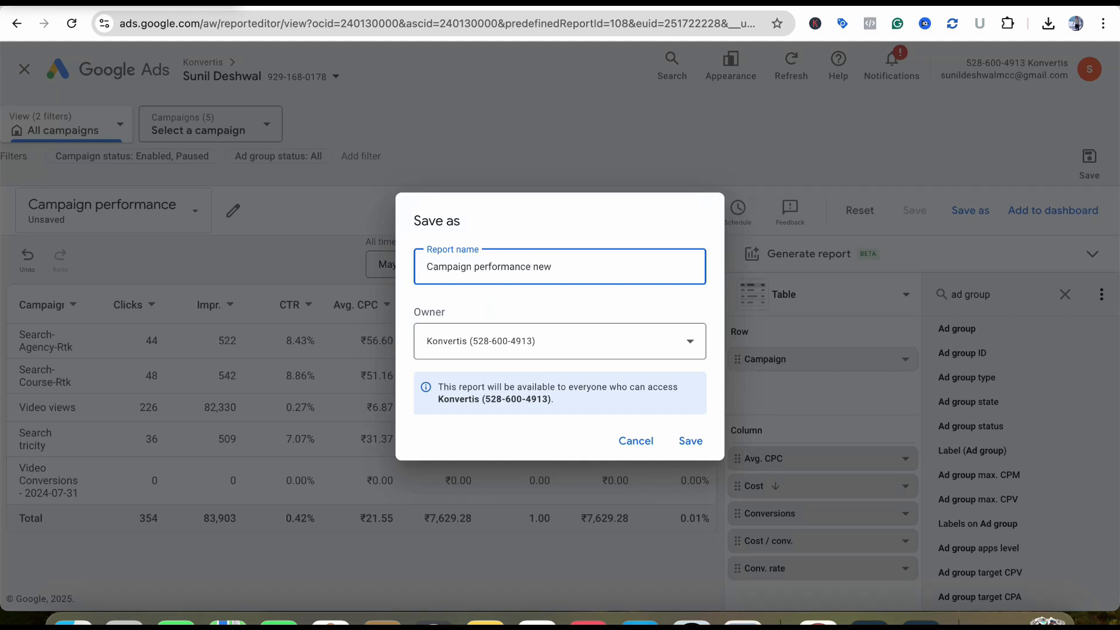
key("Return")
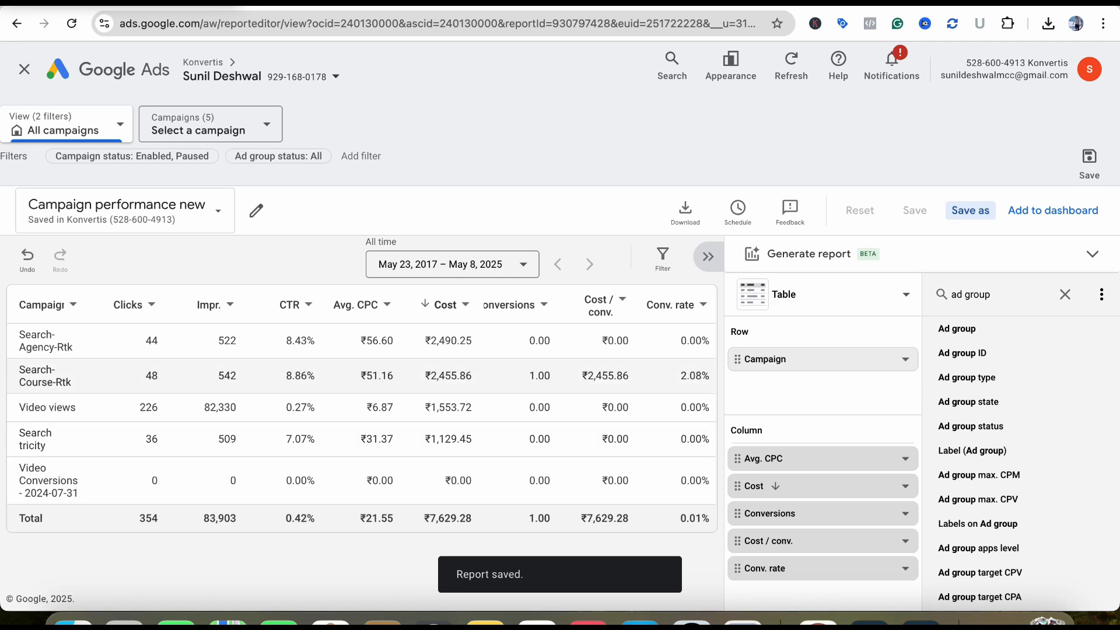
- Check the report's date range presets without changing them and return to the account's campaigns list
left_click(452, 265)
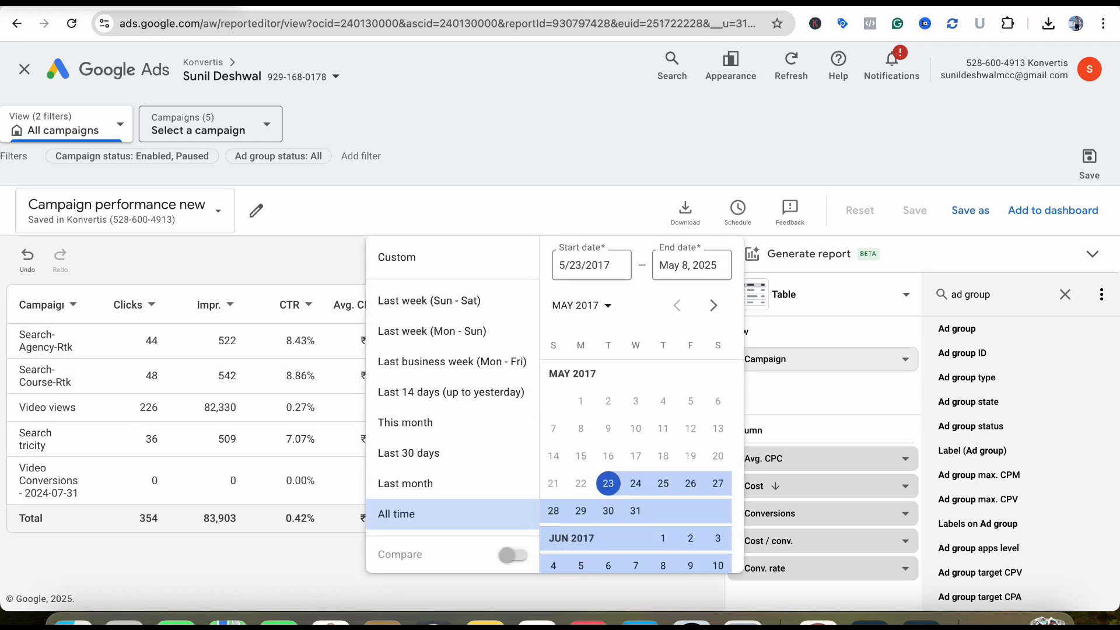
left_click(584, 208)
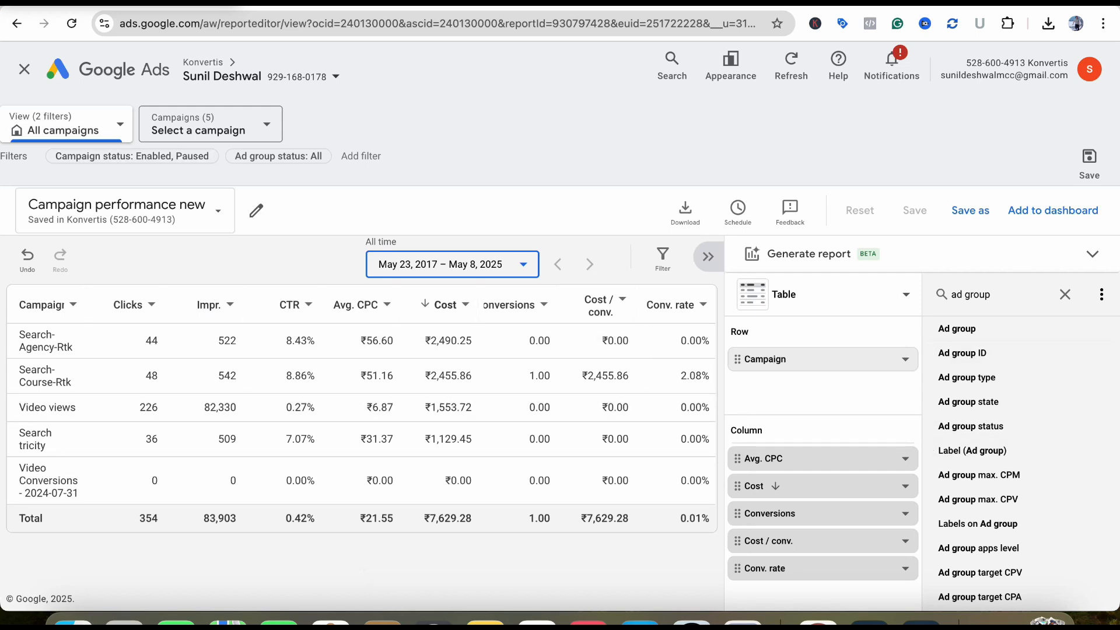
left_click(24, 69)
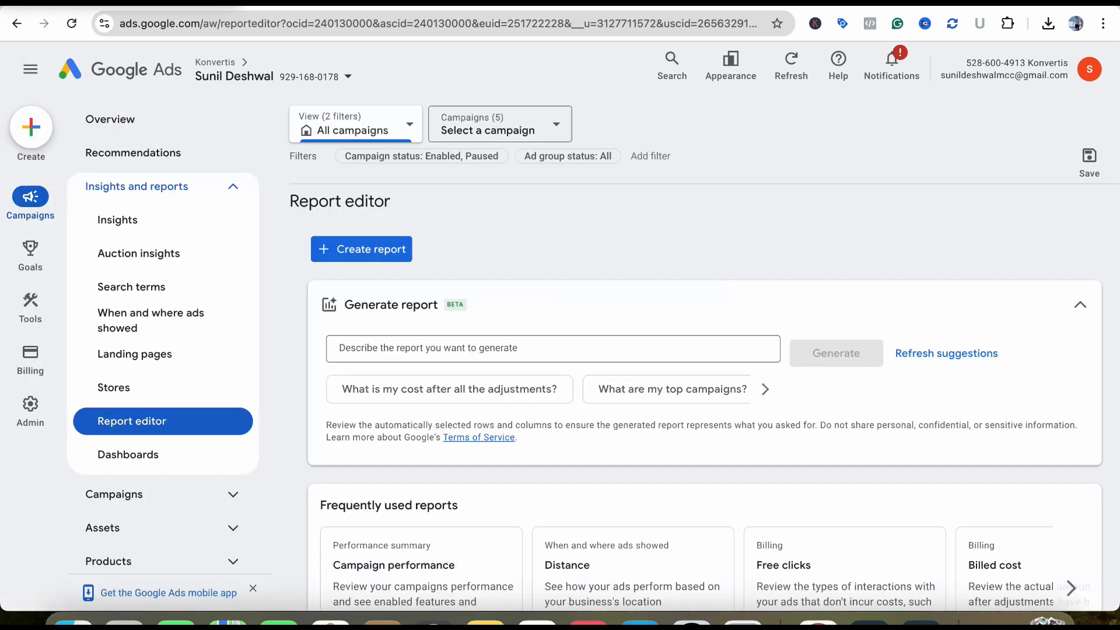
left_click(158, 187)
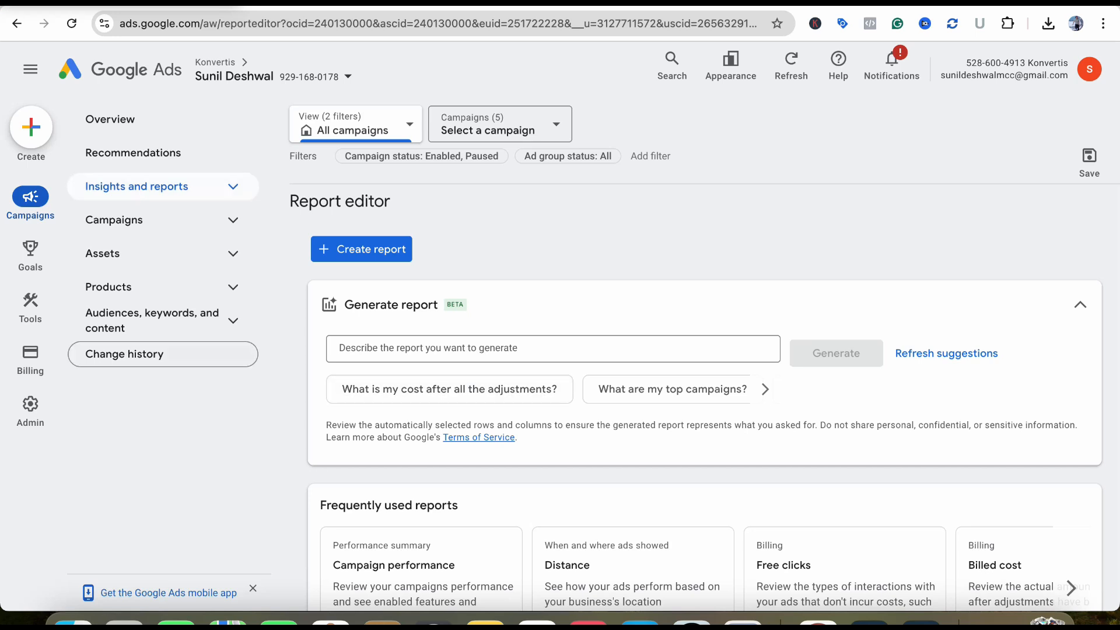
left_click(158, 220)
left_click(163, 254)
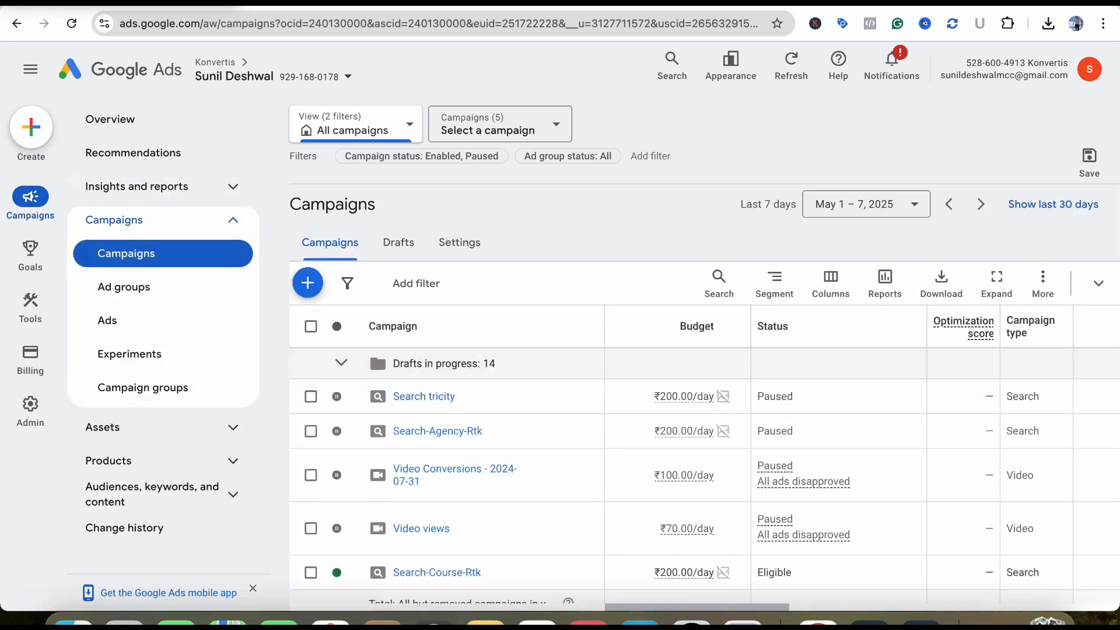
- Open the predefined Landing pages report from the Ads and assets category and examine its landing page rows and metric columns
left_click(885, 283)
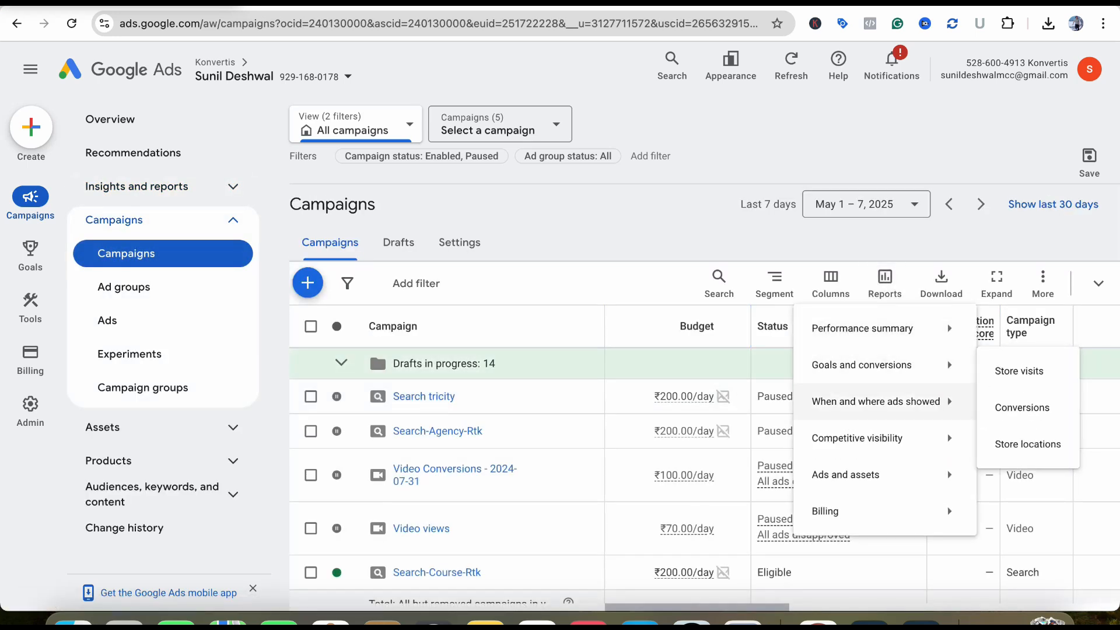
mouse_move(858, 439)
mouse_move(875, 474)
right_click(1032, 474)
left_click(1032, 475)
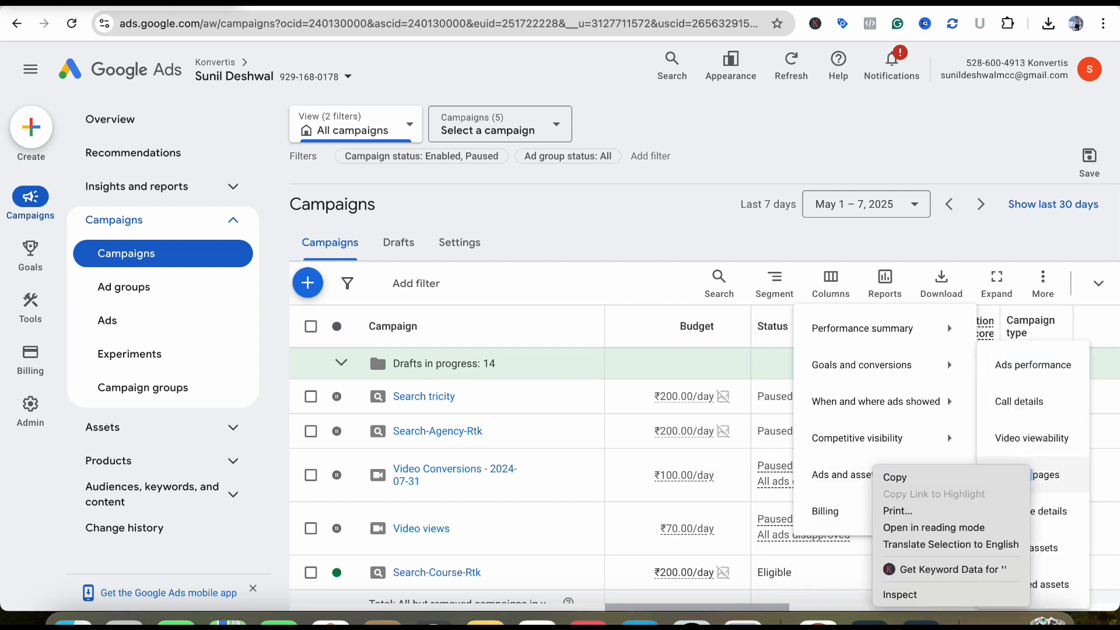
left_click(1032, 474)
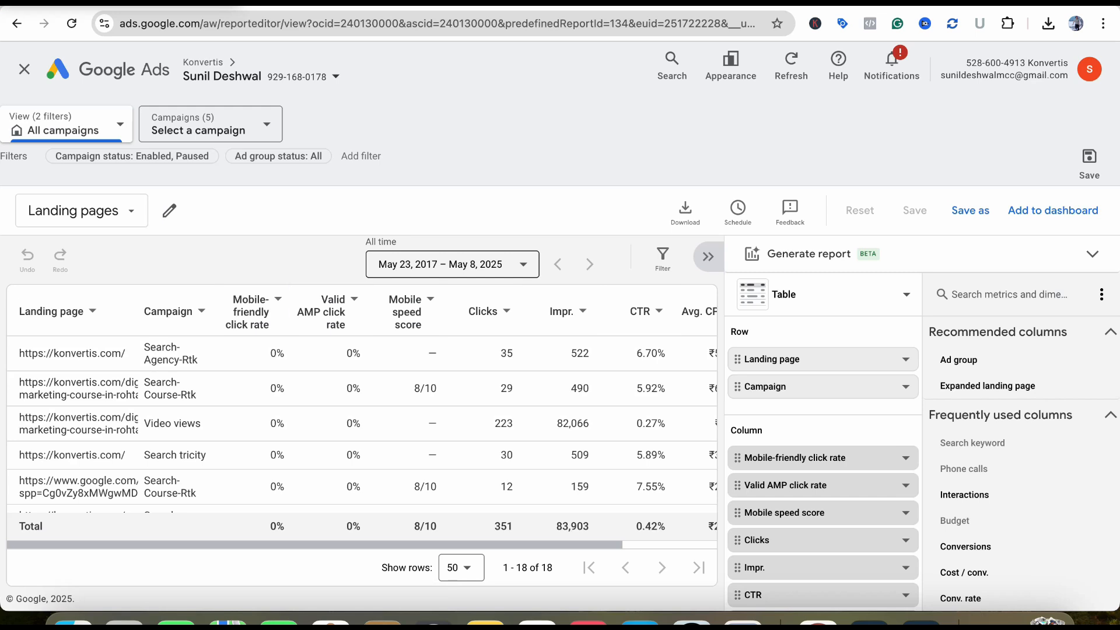
scroll(361, 420, "down", 2)
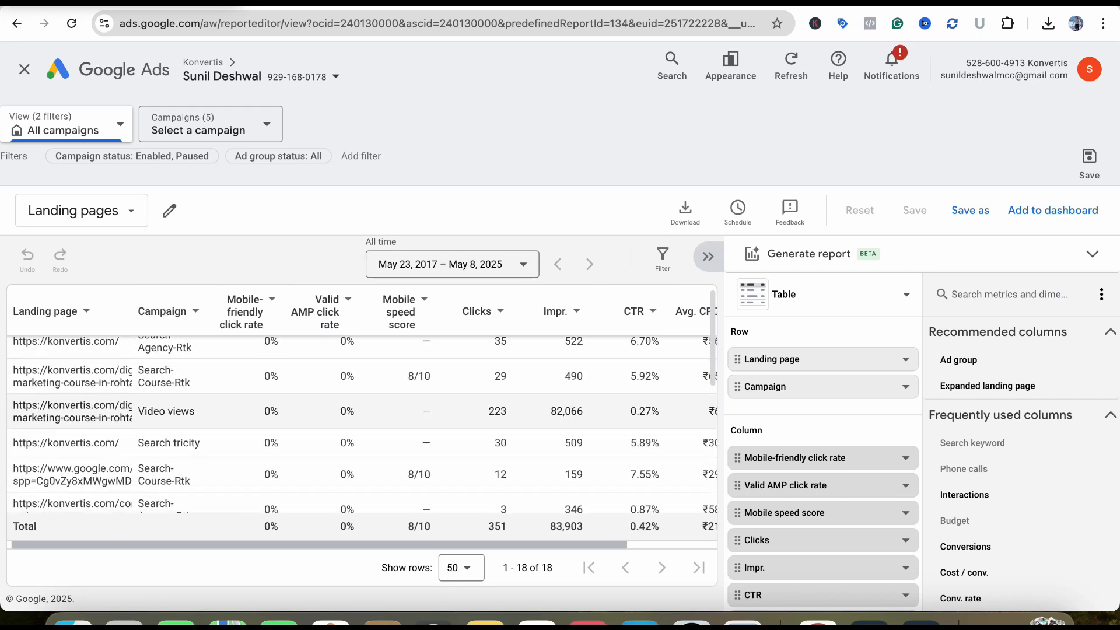
scroll(362, 420, "right", 2)
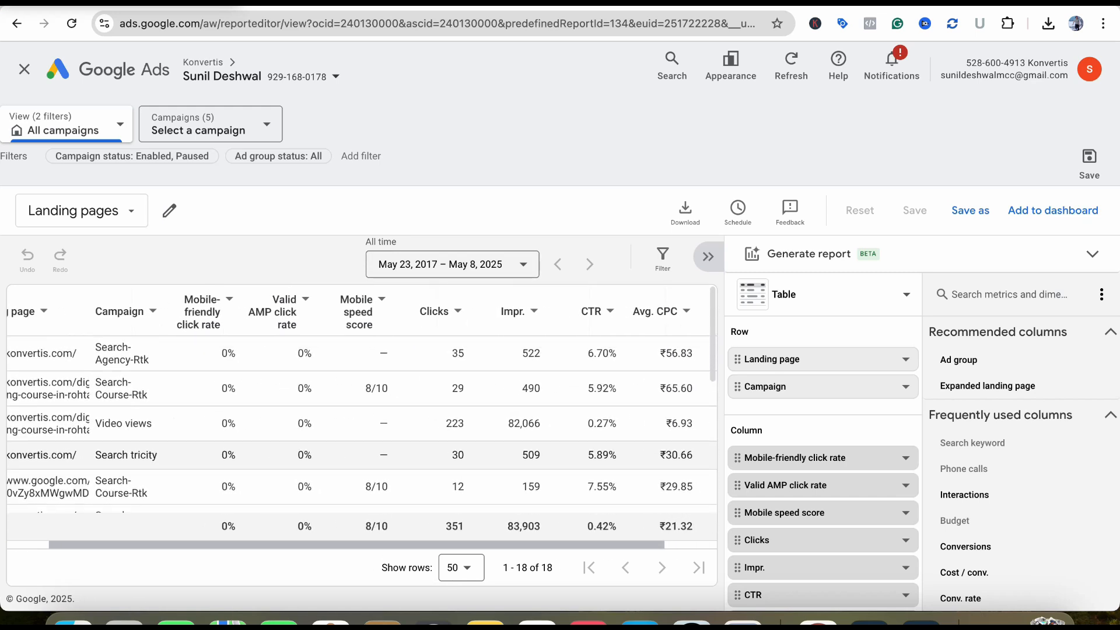
scroll(362, 422, "left", 2)
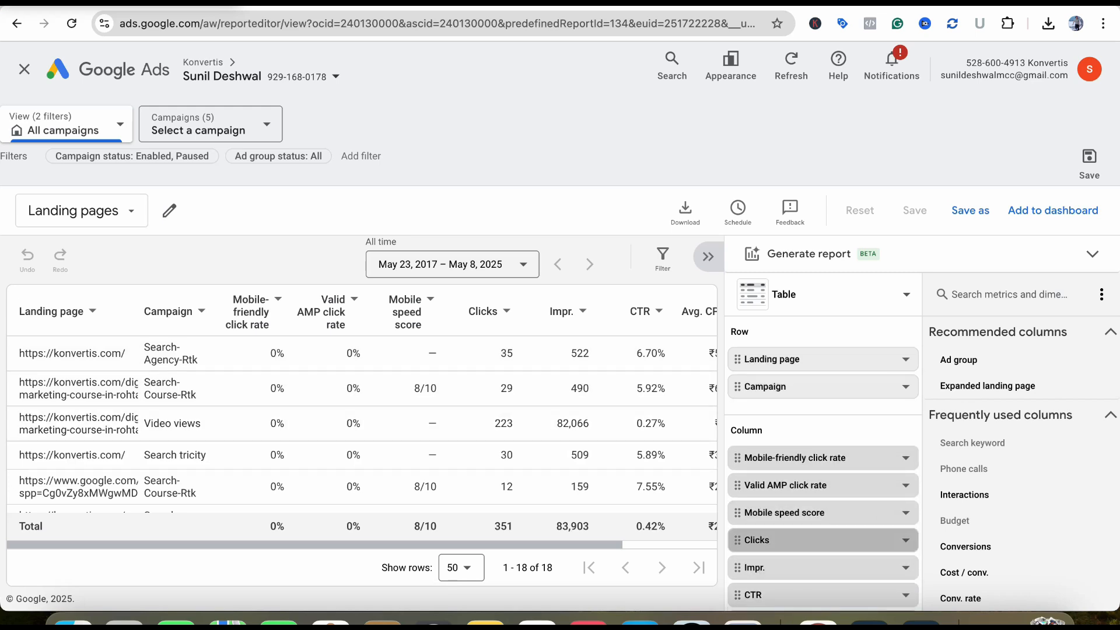
scroll(361, 408, "right", 5)
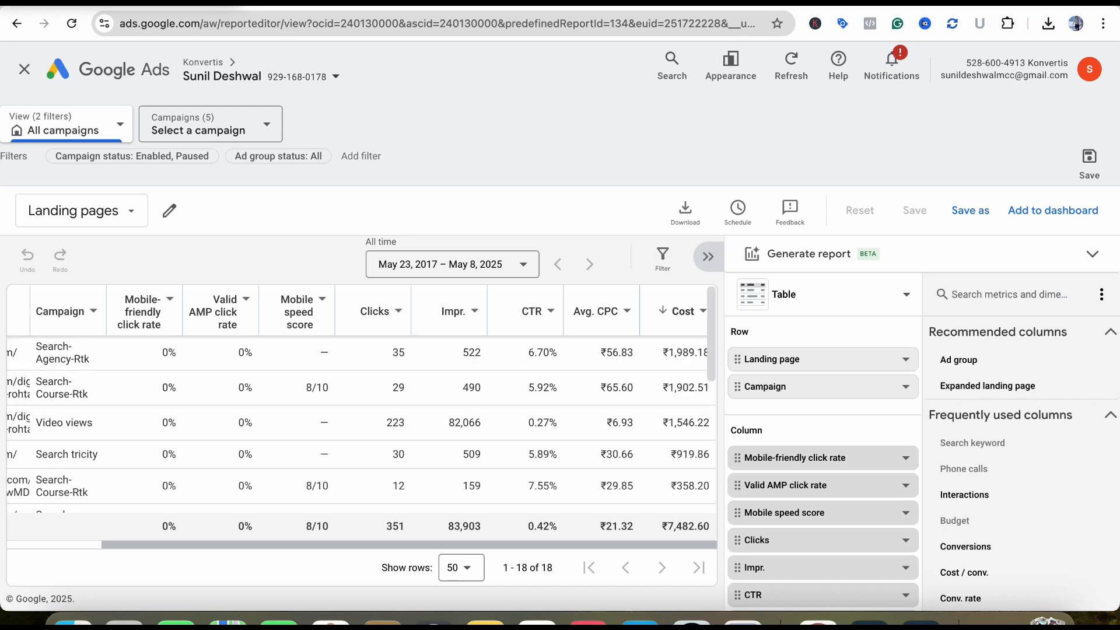
scroll(361, 408, "left", 5)
- Close the Landing pages report, return to the campaigns list and review the predefined report categories
left_click(24, 69)
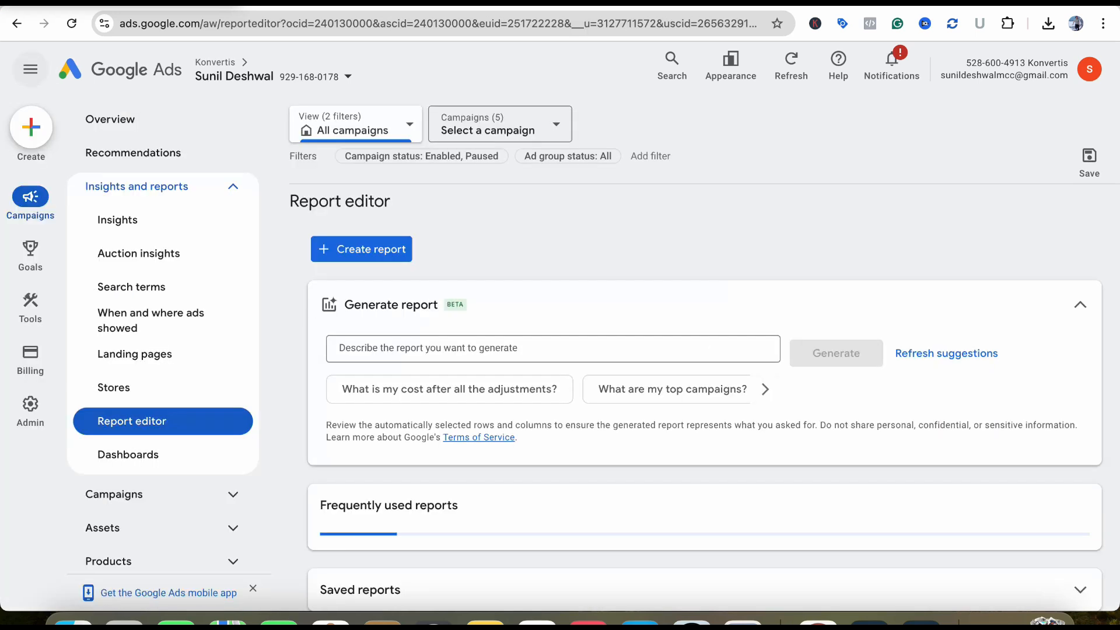
left_click(157, 187)
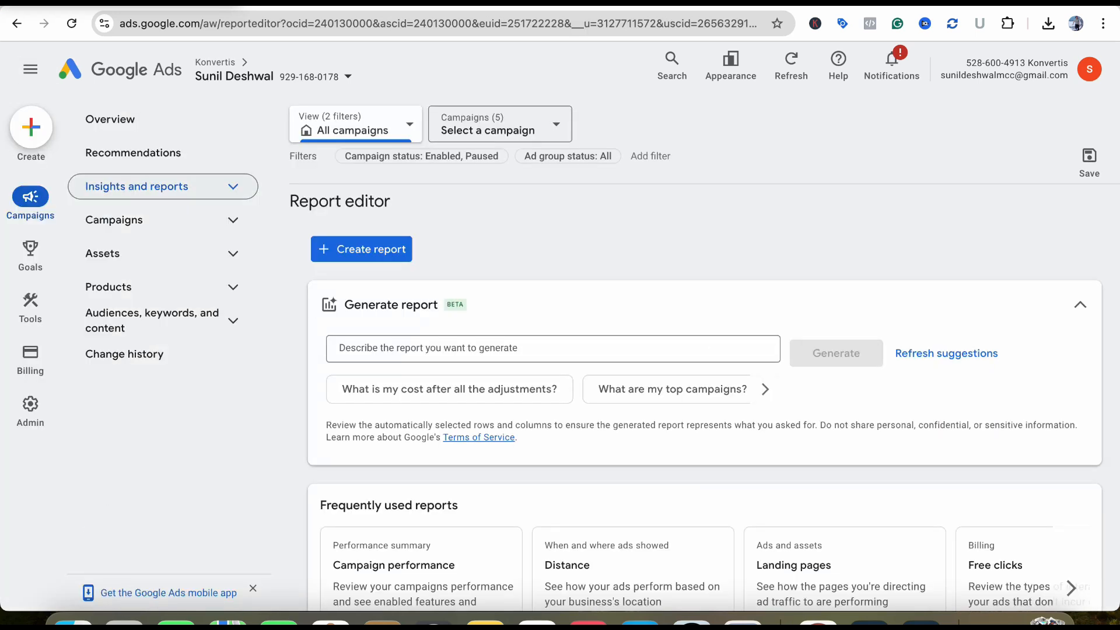
left_click(163, 220)
left_click(126, 253)
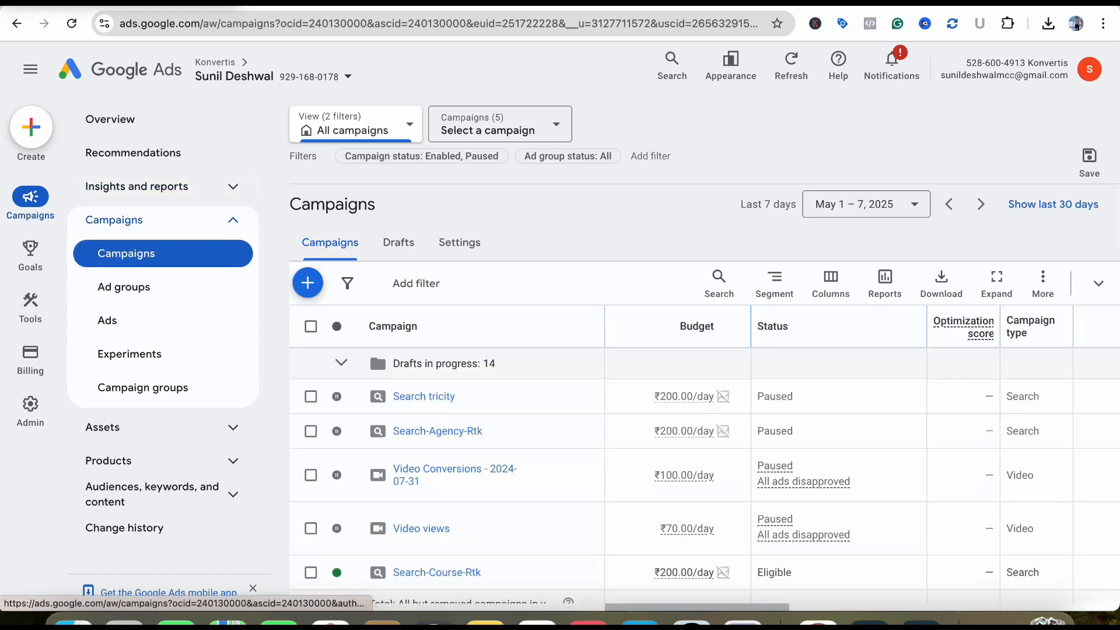
left_click(885, 280)
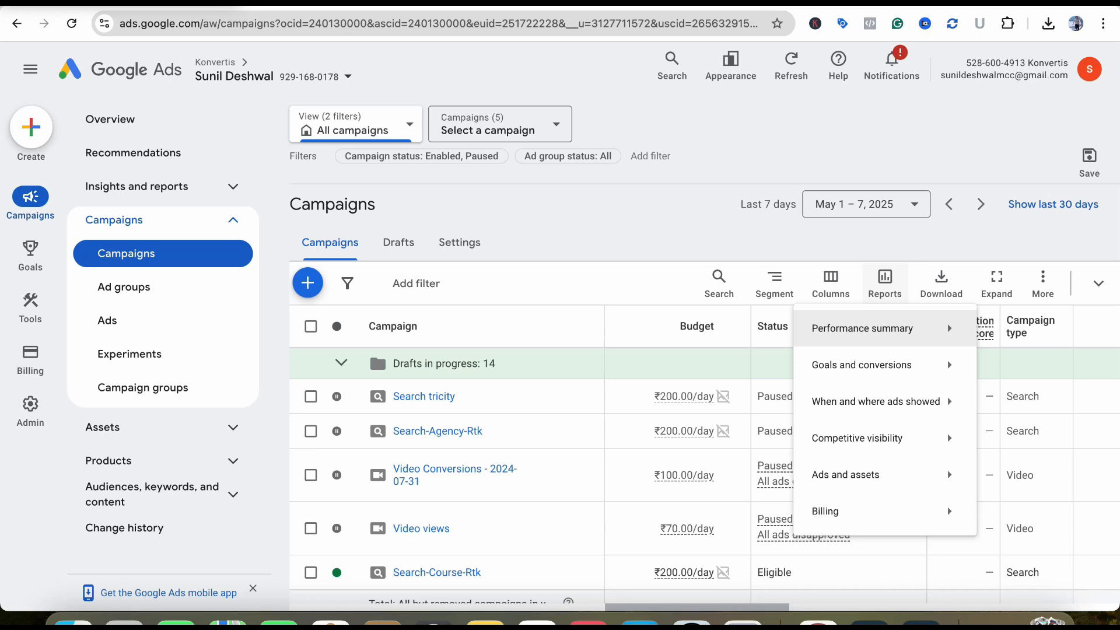
left_click(885, 280)
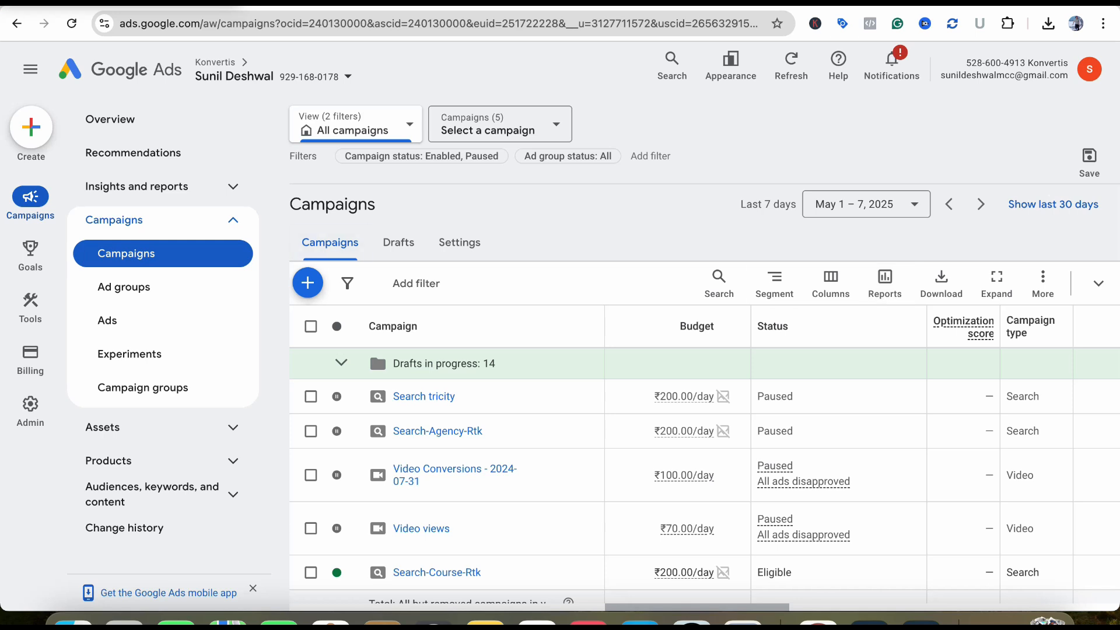
- Create a blank report in the Report editor and name it "New custom report"
left_click(162, 187)
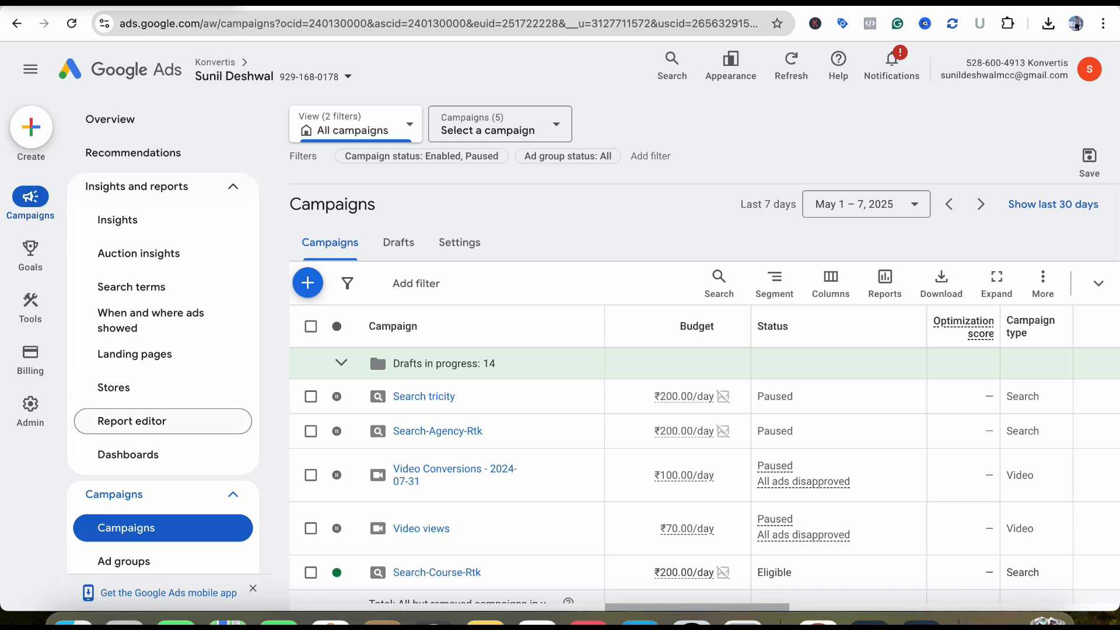
left_click(163, 421)
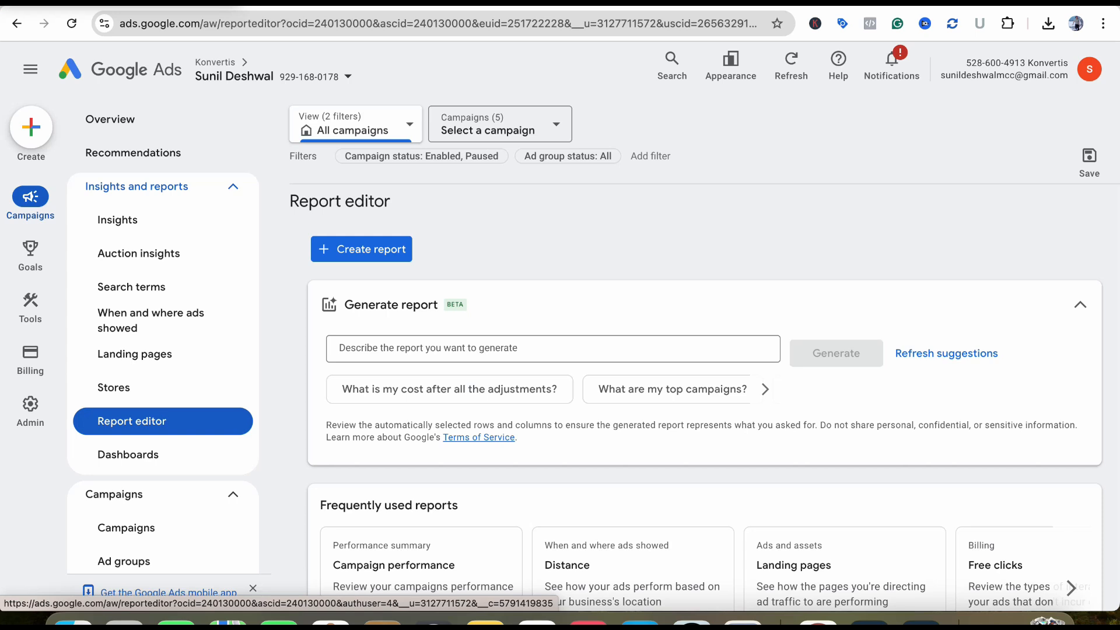
left_click(362, 250)
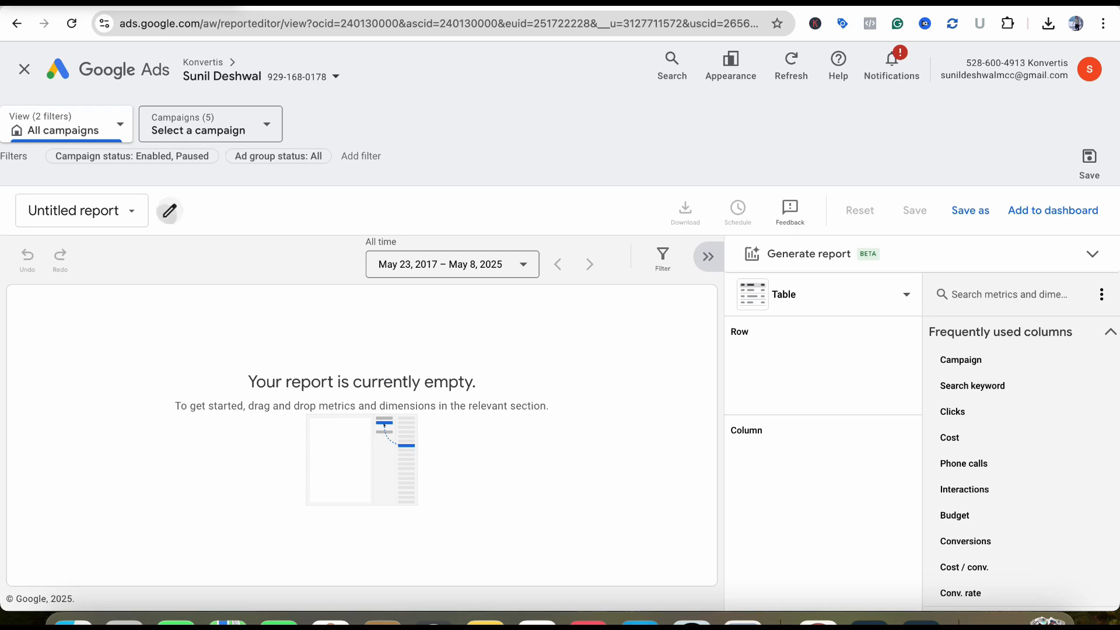
left_click(169, 210)
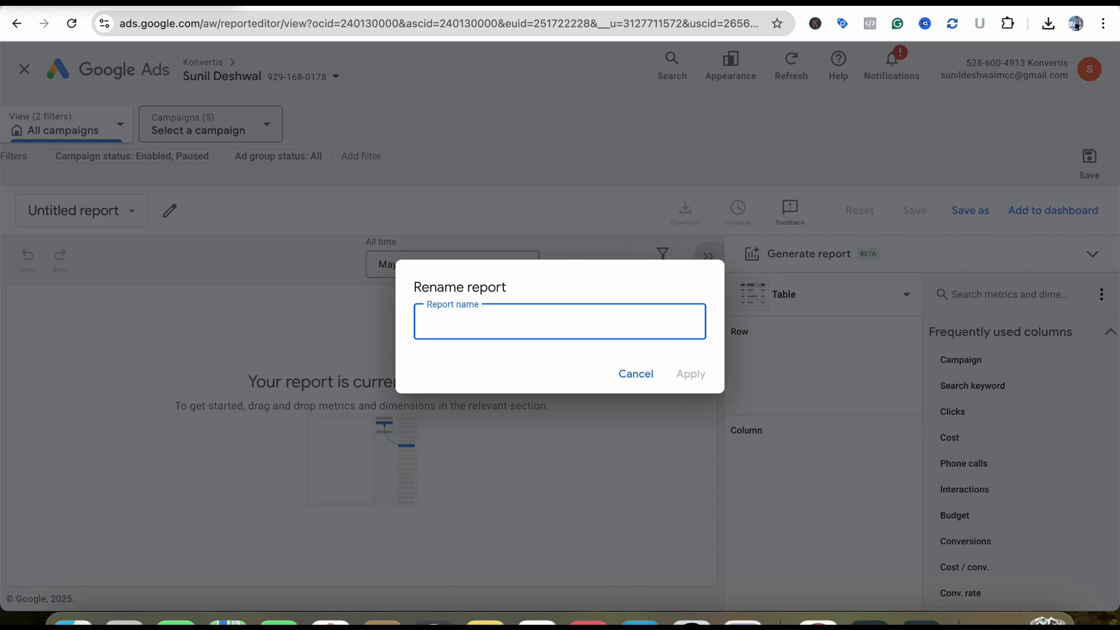
type("New custom report")
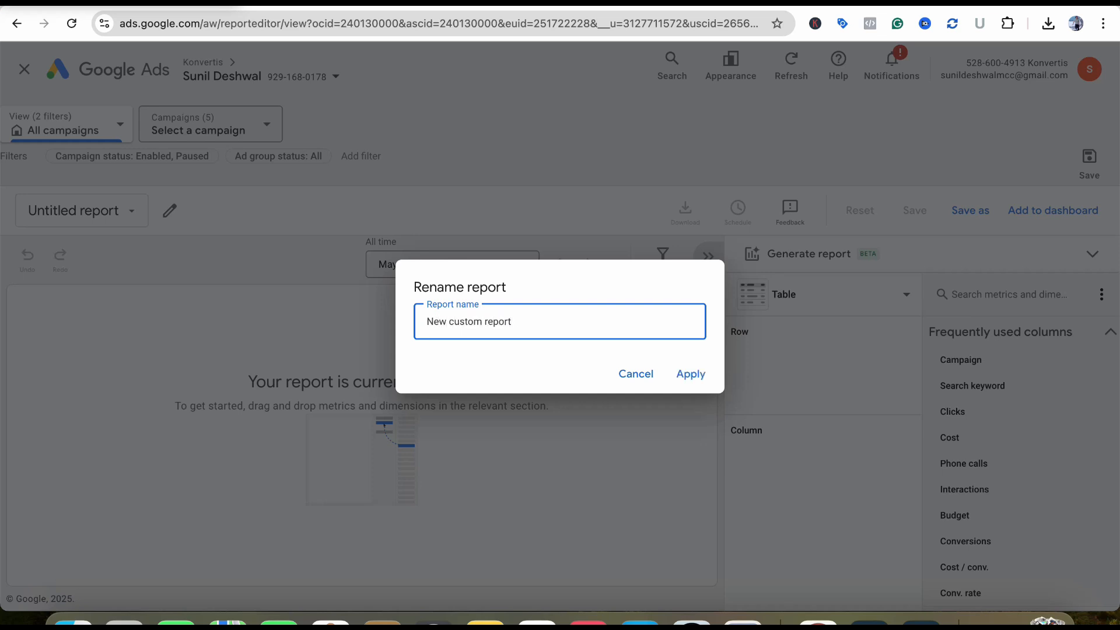
left_click(691, 374)
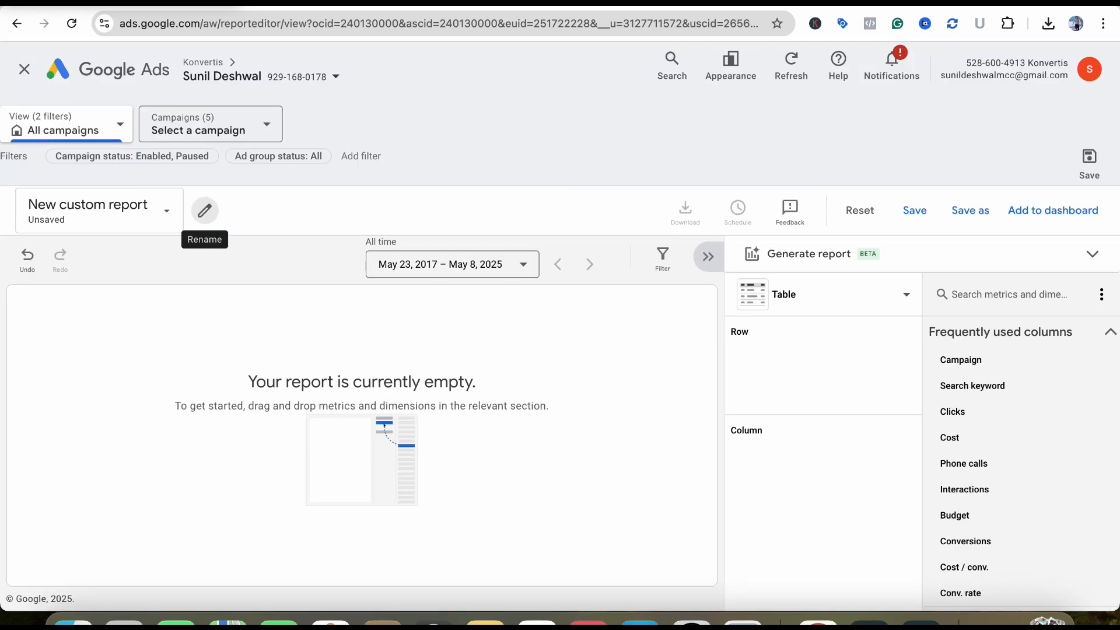
- Add Campaign and Budget as report rows, and Cost, Clicks, Cost / conv., Conv. rate and Conversions as columns
left_click(1098, 360)
left_click(1098, 489)
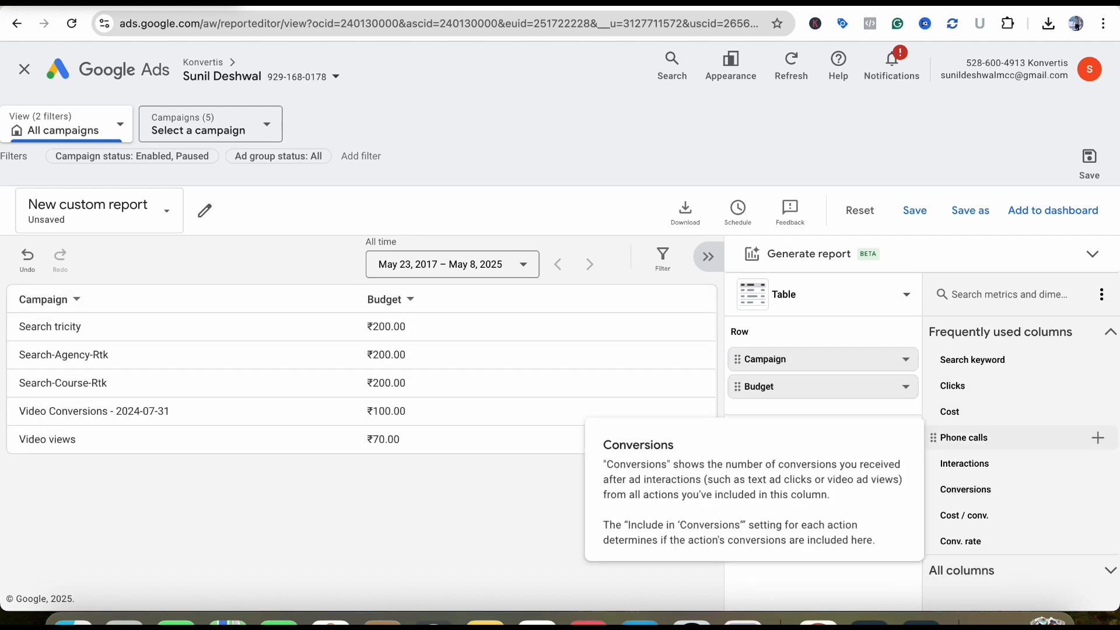
left_click(1097, 411)
left_click(1098, 386)
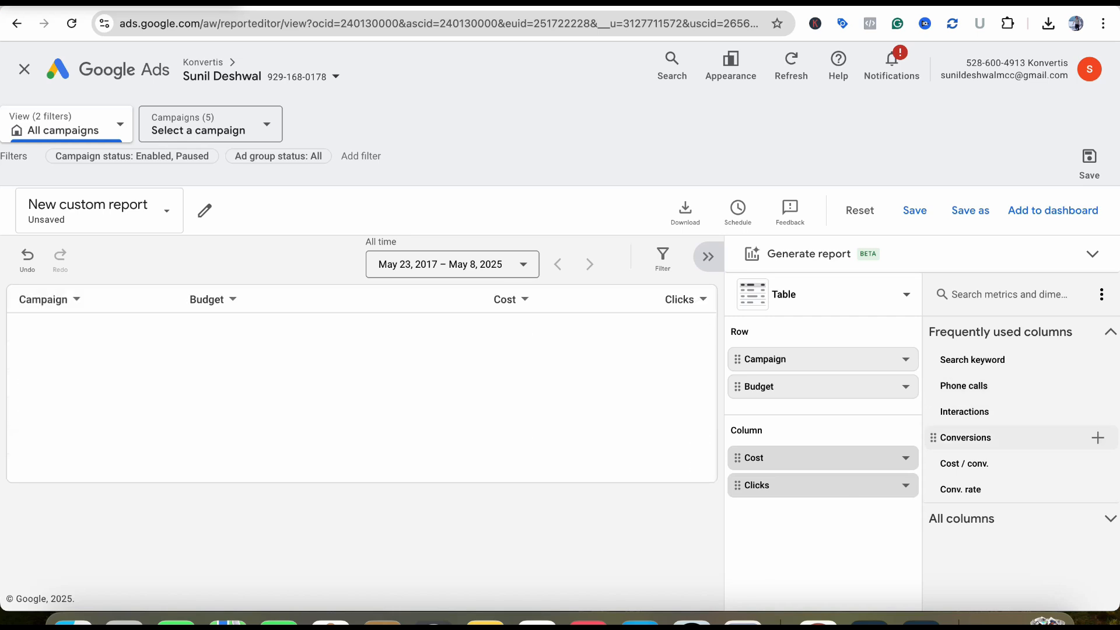
left_click(1098, 463)
left_click(1098, 463)
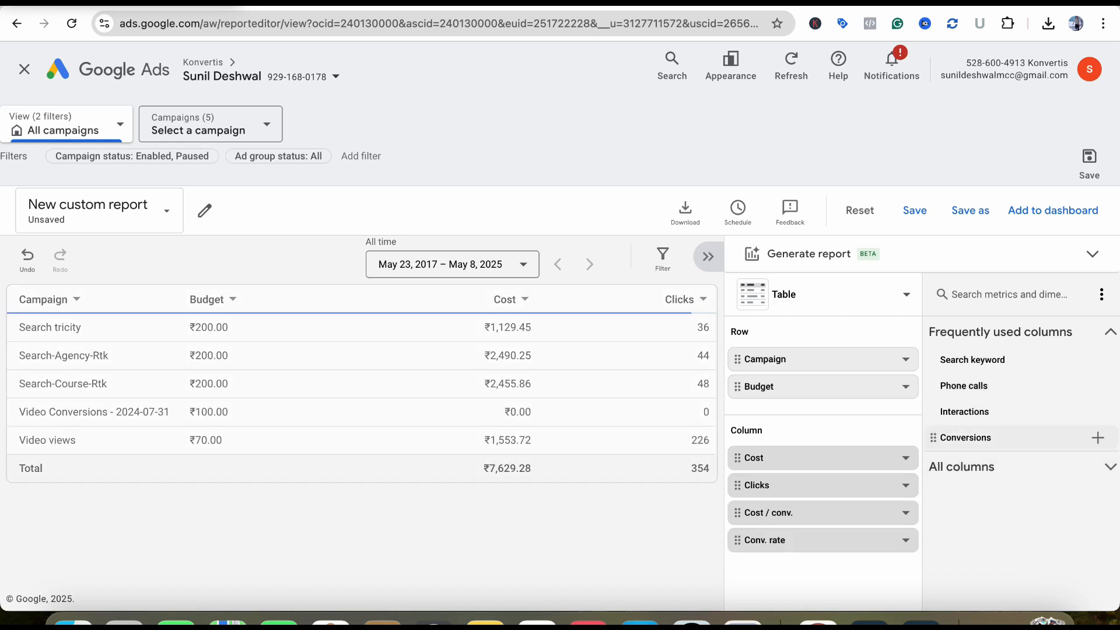
left_click(1098, 438)
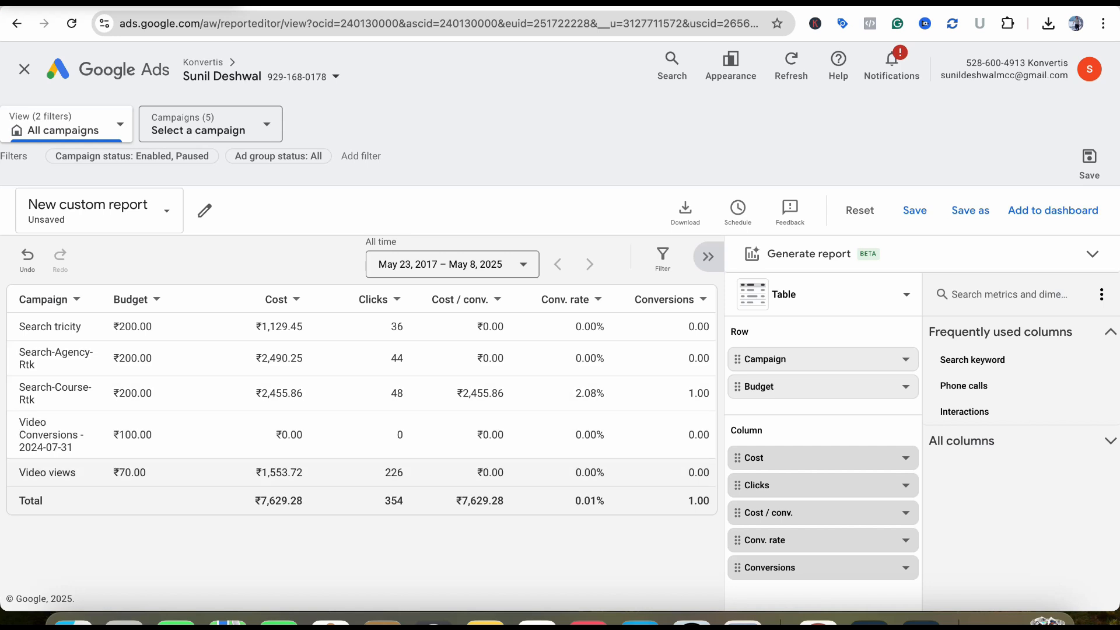
- Convert the report table to a bar chart using Campaign, Conv. rate and Cost / conv
left_click(846, 294)
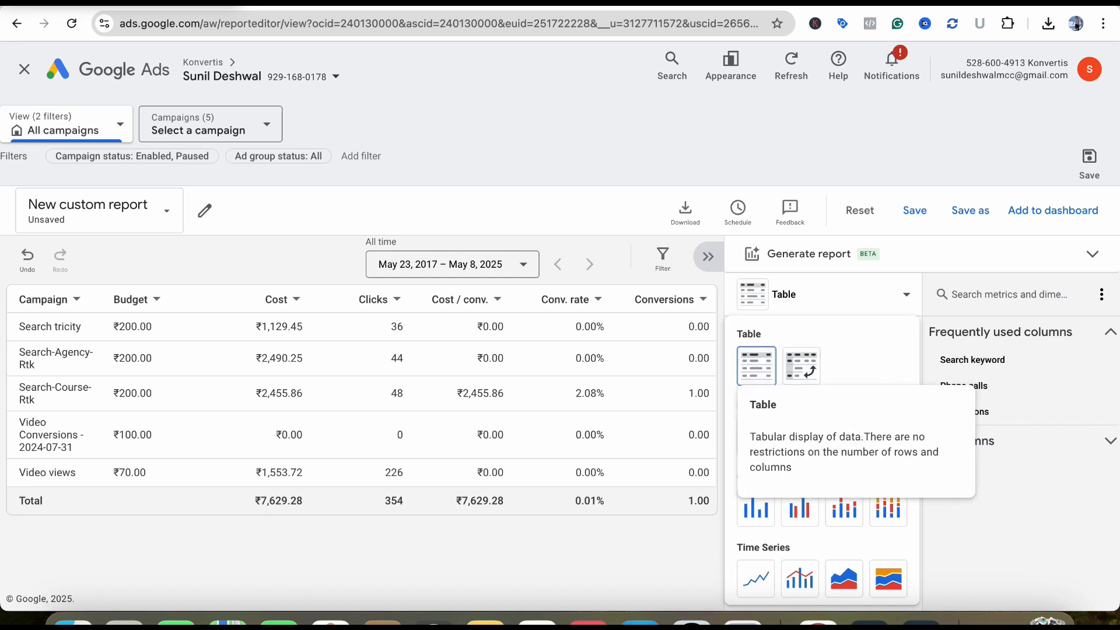
left_click(756, 365)
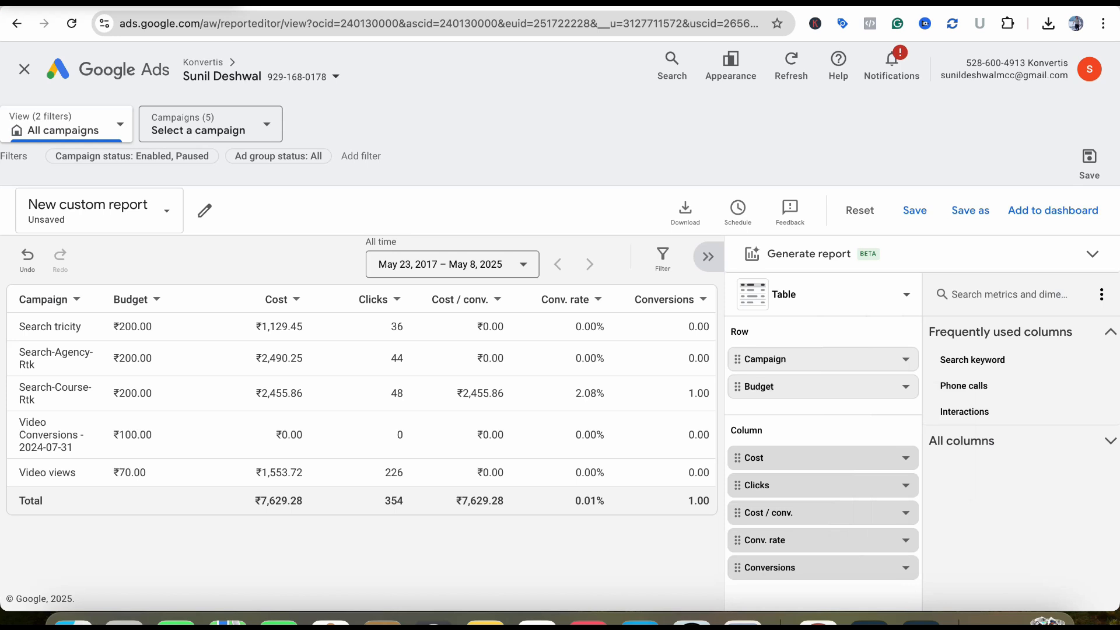
left_click(823, 294)
left_click(756, 436)
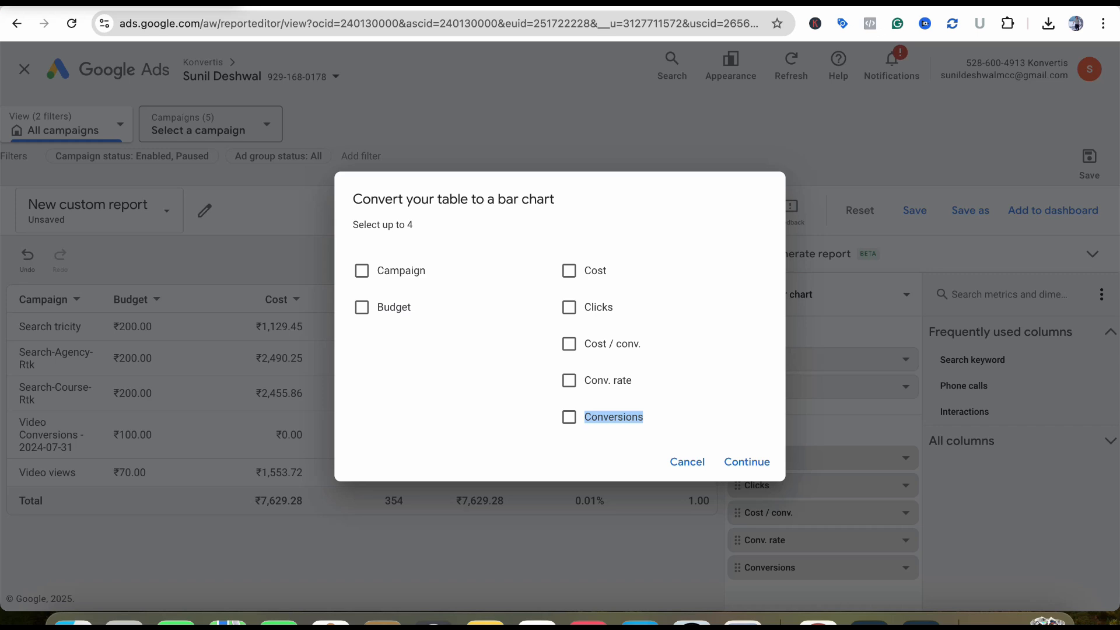
left_click(362, 271)
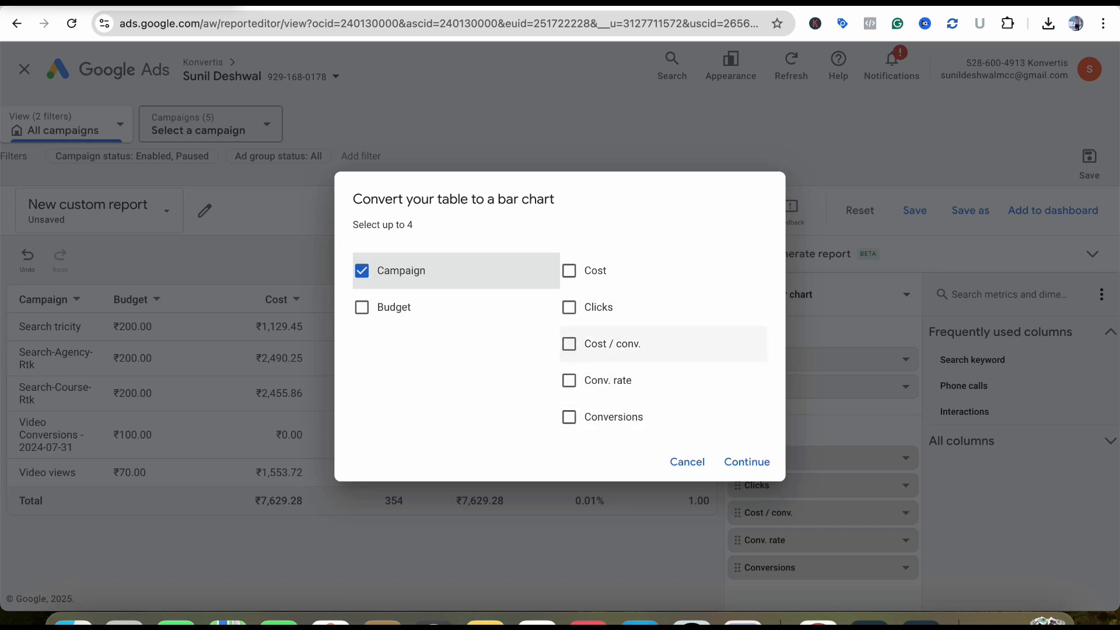
left_click(569, 380)
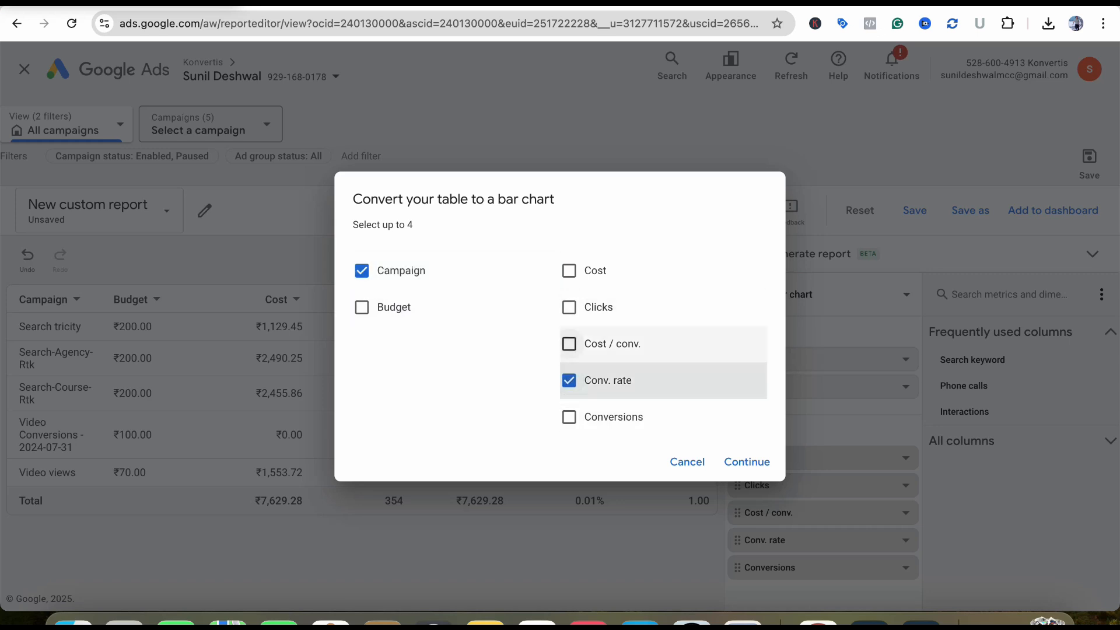
left_click(568, 343)
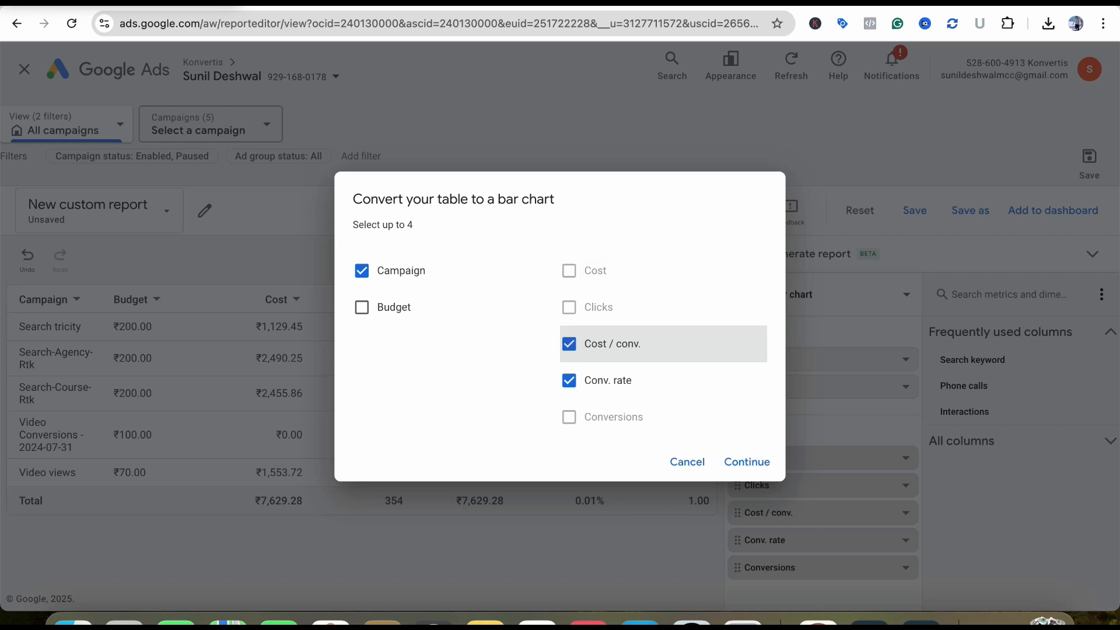
left_click(747, 462)
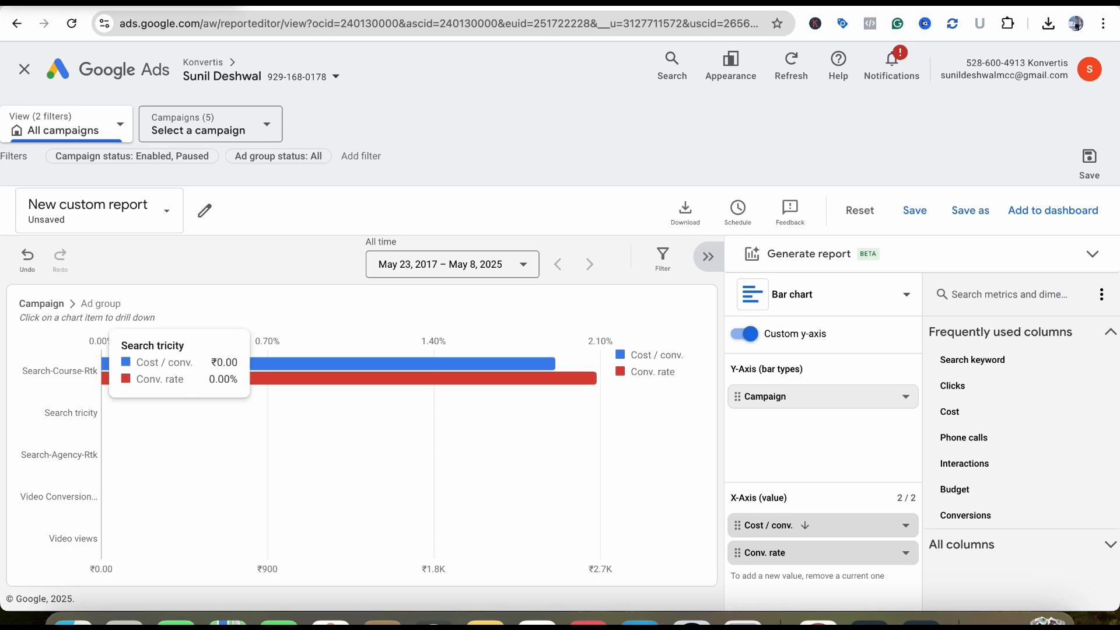
- Check the options of the chart's Conv. rate value and try to add Clicks to the bar chart
mouse_move(350, 374)
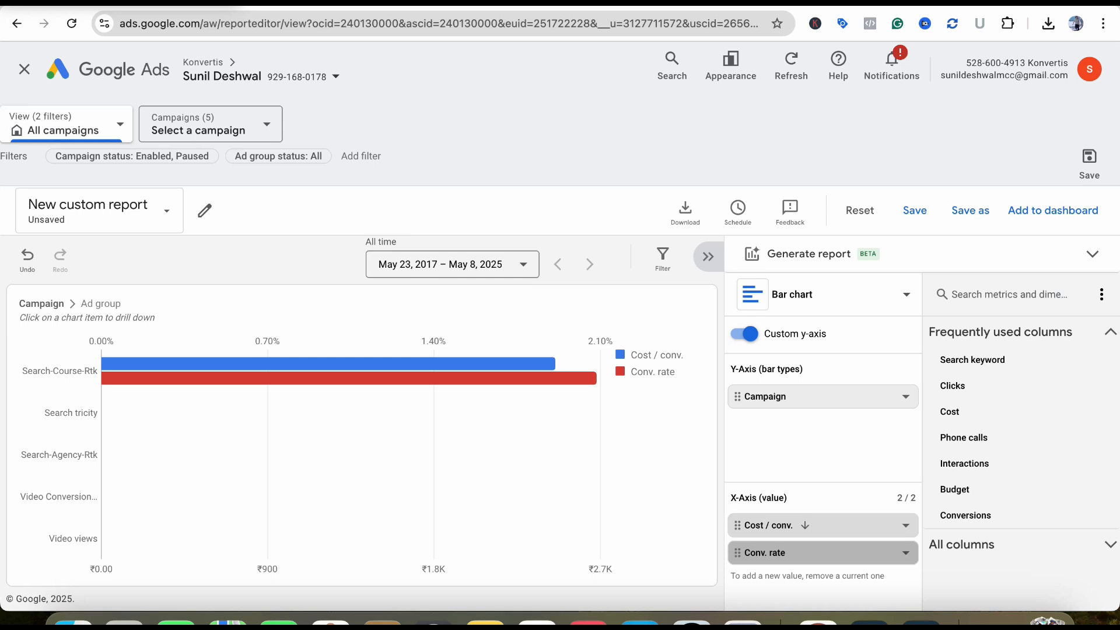
left_click(906, 553)
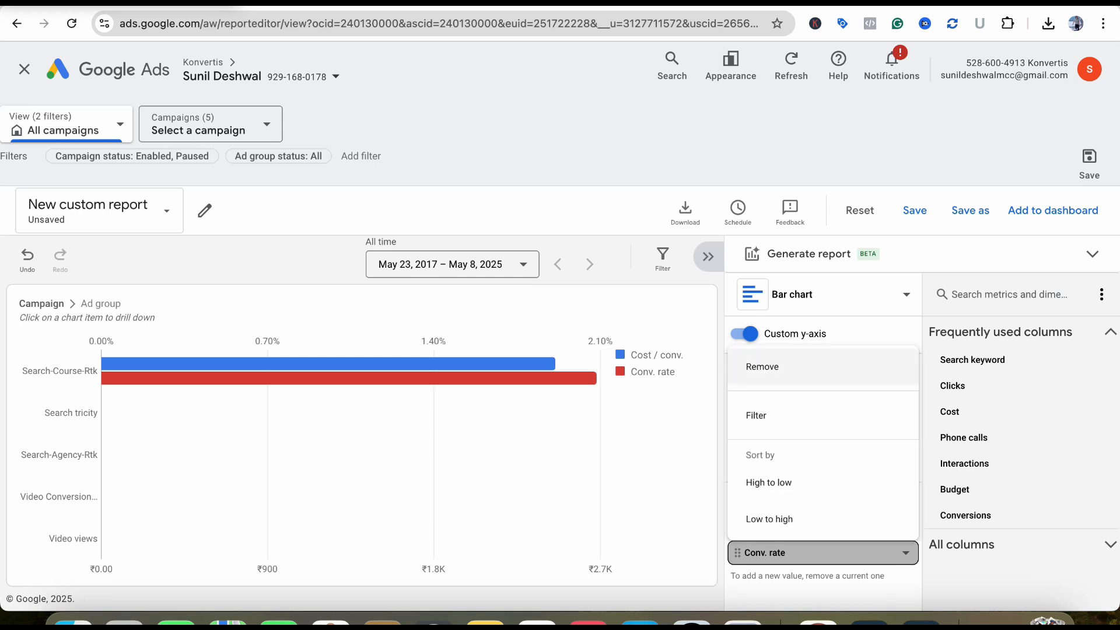
left_click(1015, 585)
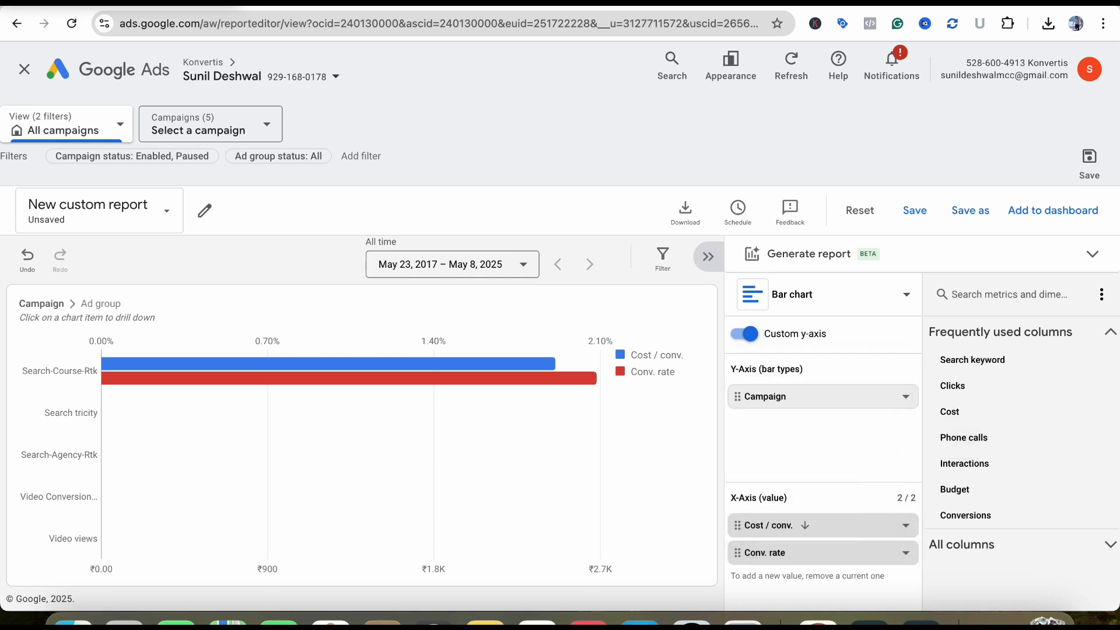
left_click(1098, 385)
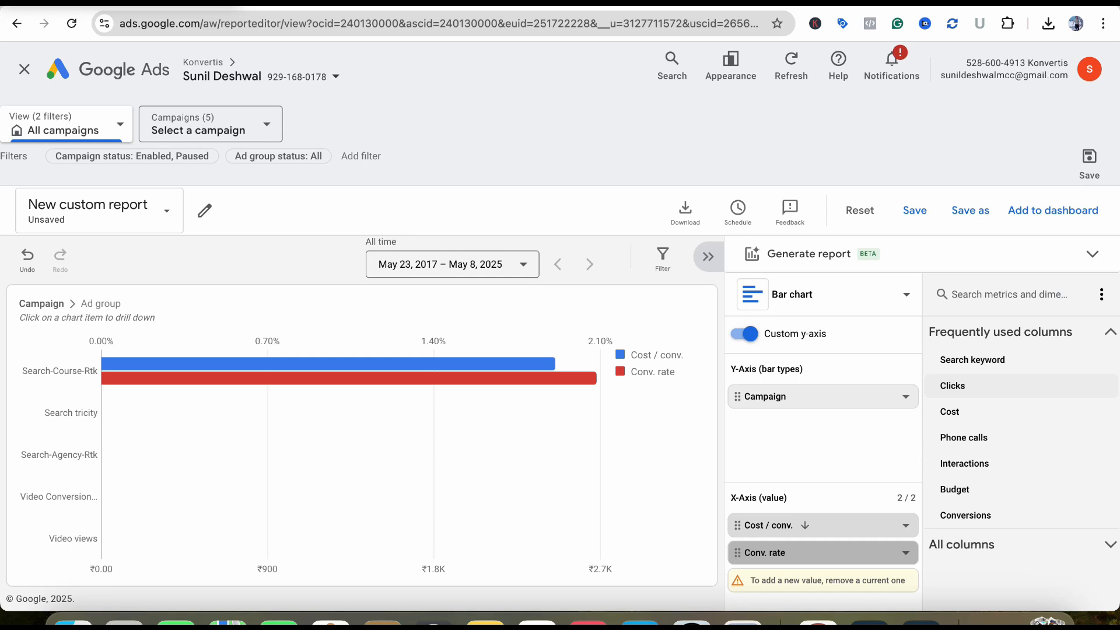
- Change the visualization to a pie chart with Clicks as its value and inspect the clicks of individual campaign segments
left_click(822, 294)
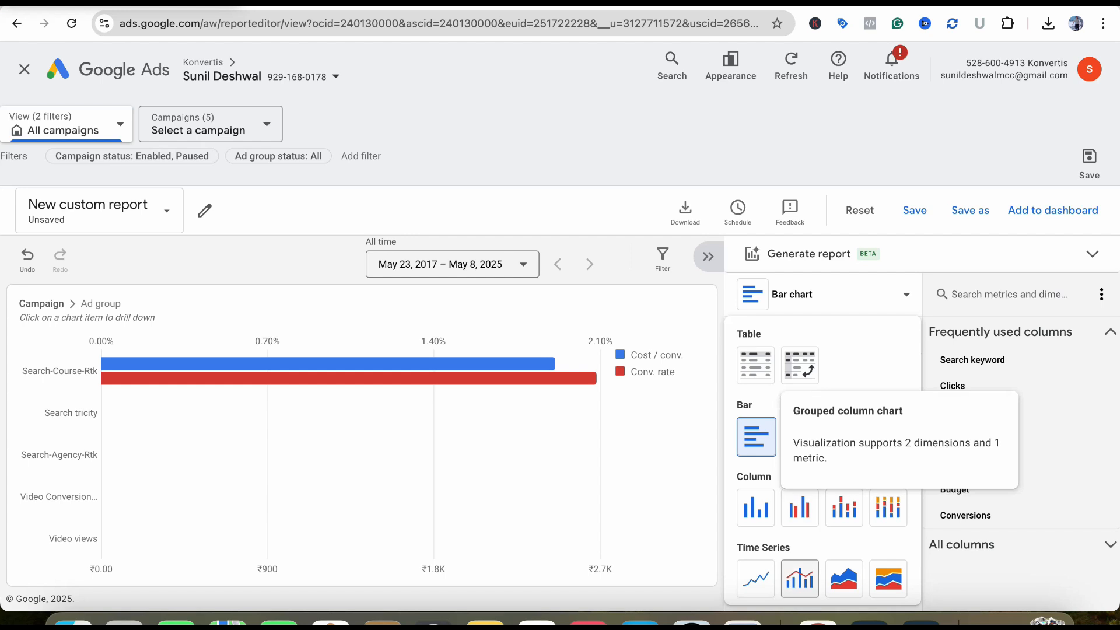
scroll(801, 437, "down", 3)
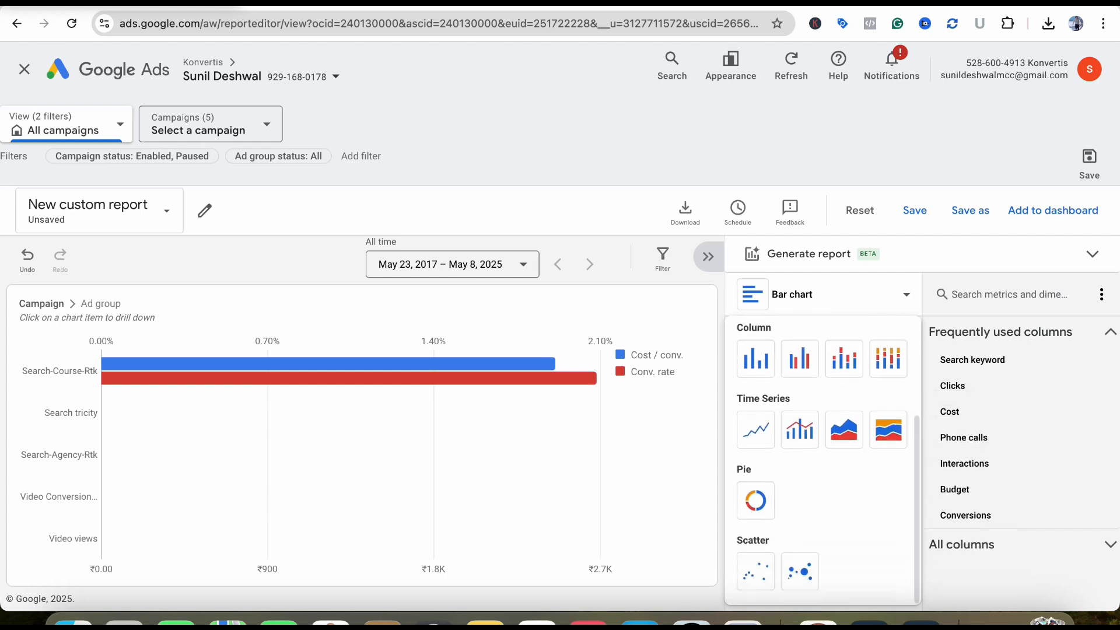
left_click(757, 500)
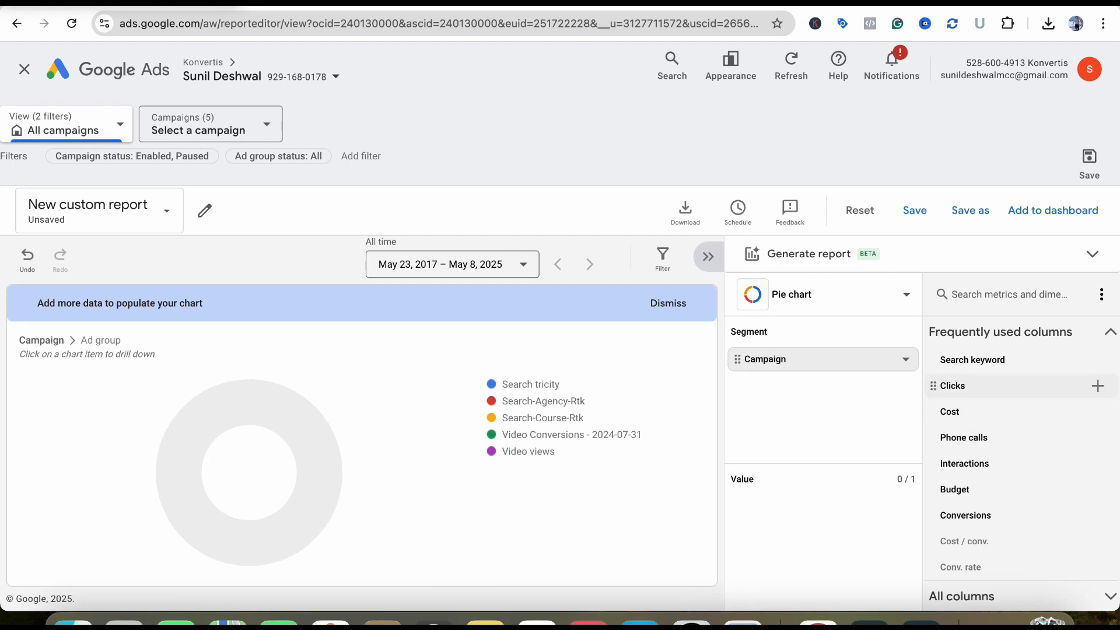
left_click_drag(953, 386, 817, 514)
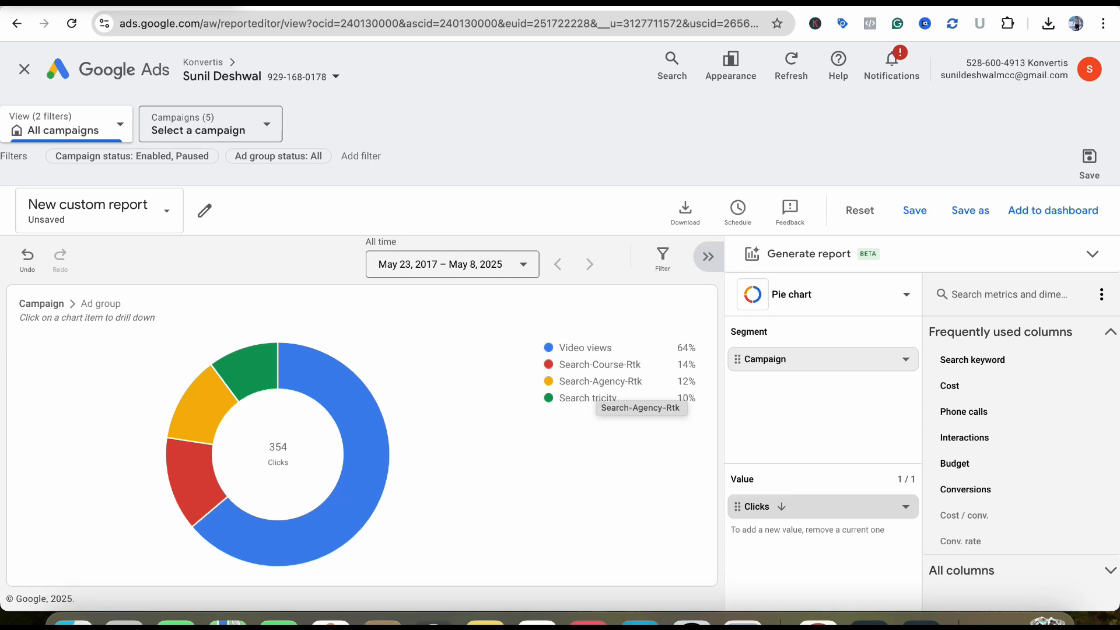
mouse_move(359, 431)
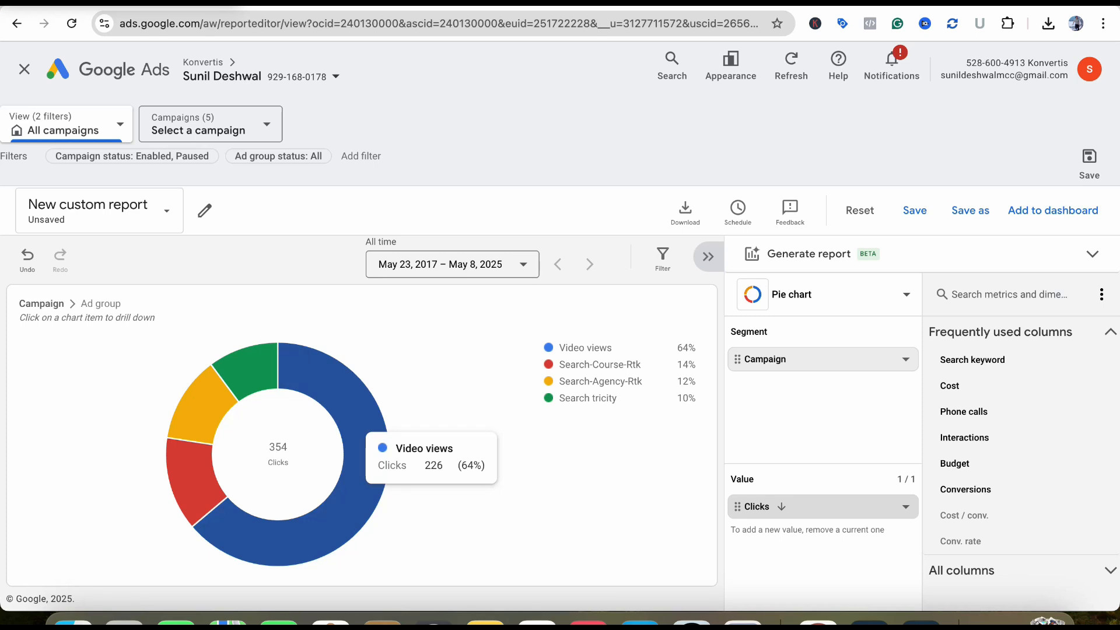
mouse_move(193, 452)
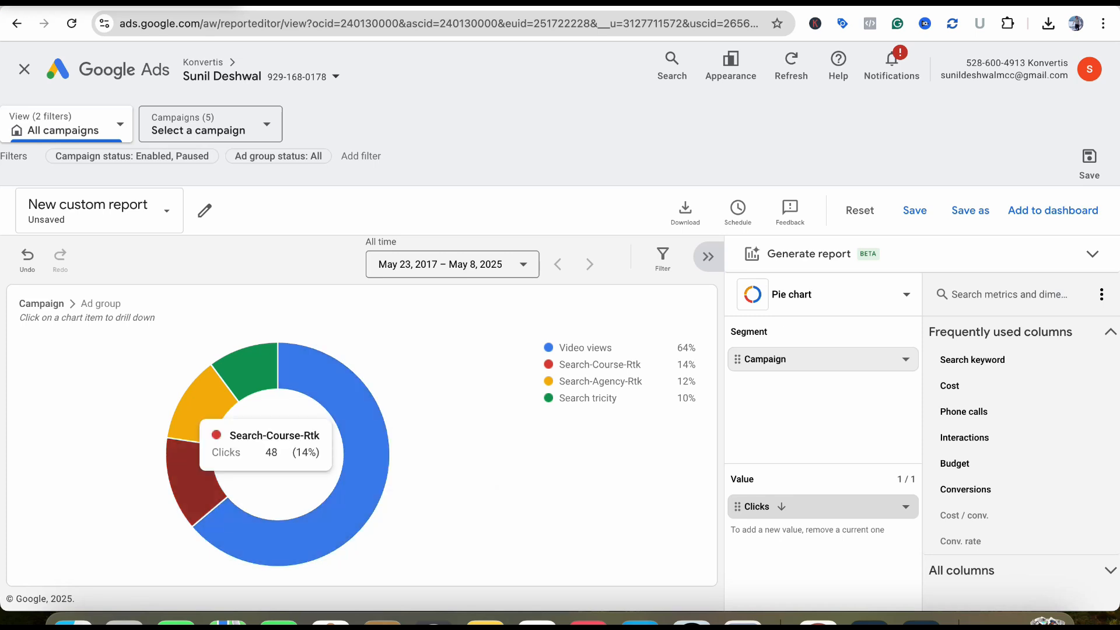
mouse_move(202, 385)
mouse_move(248, 370)
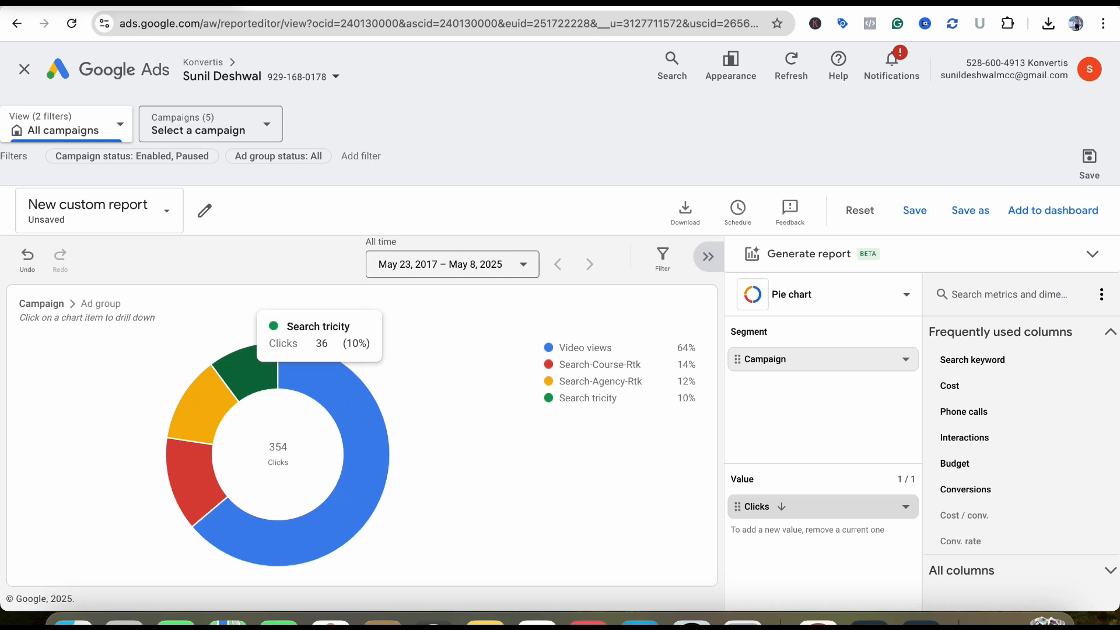